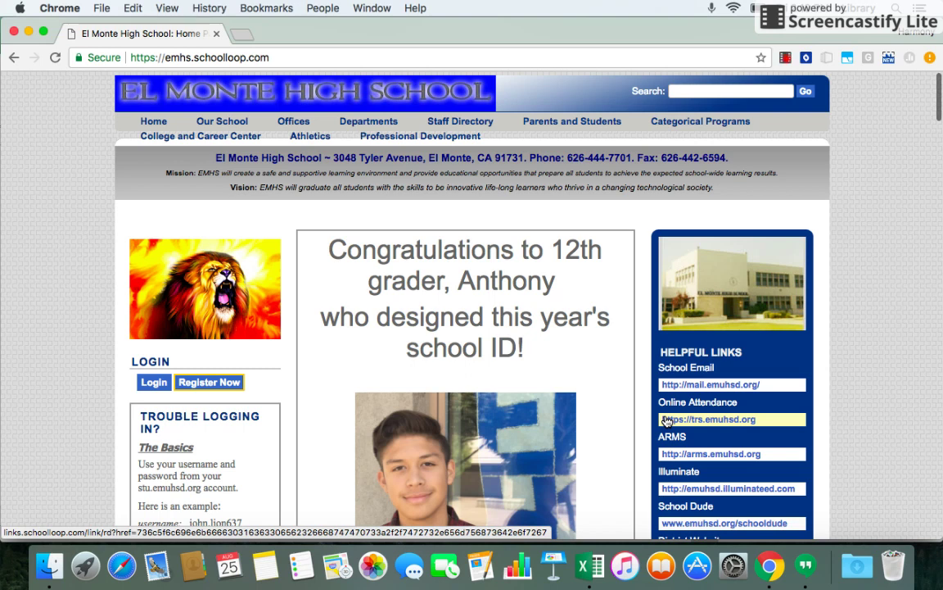
Sign in to the School Loop teacher portal with the teacher's login name and password.
{"action": "left_click", "coordinate": [153, 382]}
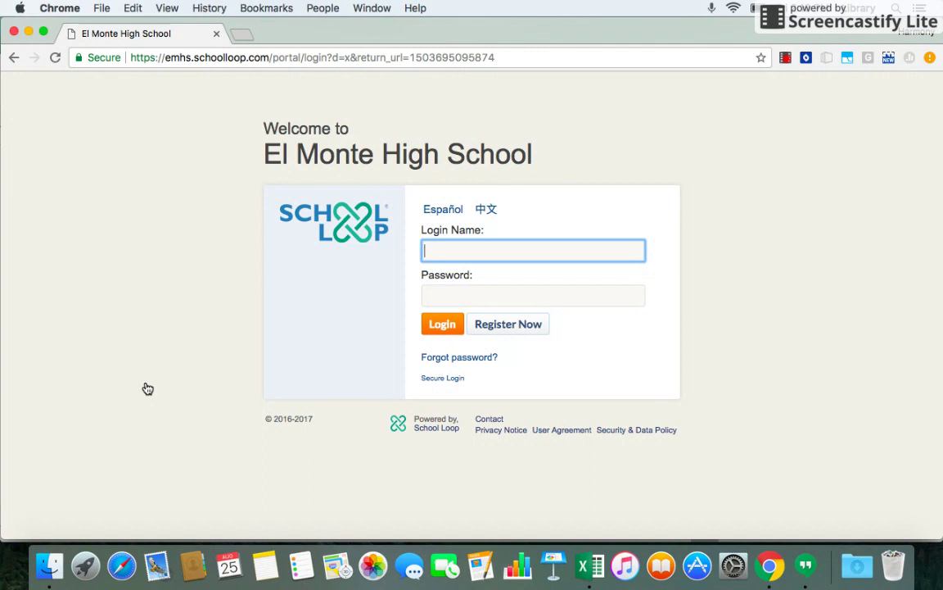
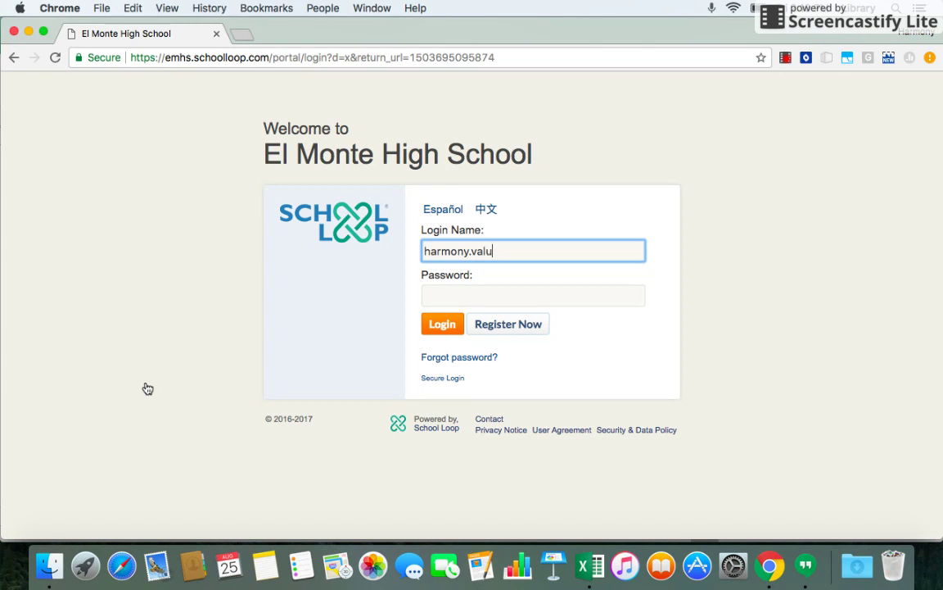
{"action": "key", "text": "Tab"}
{"action": "type", "text": "•••••••"}
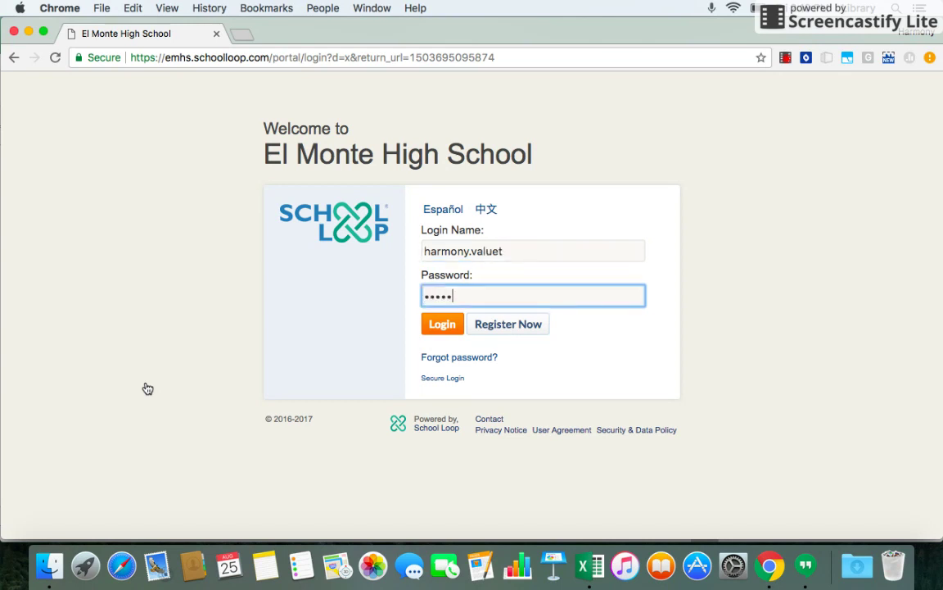
{"action": "type", "text": "•••••••"}
{"action": "key", "text": "Return"}
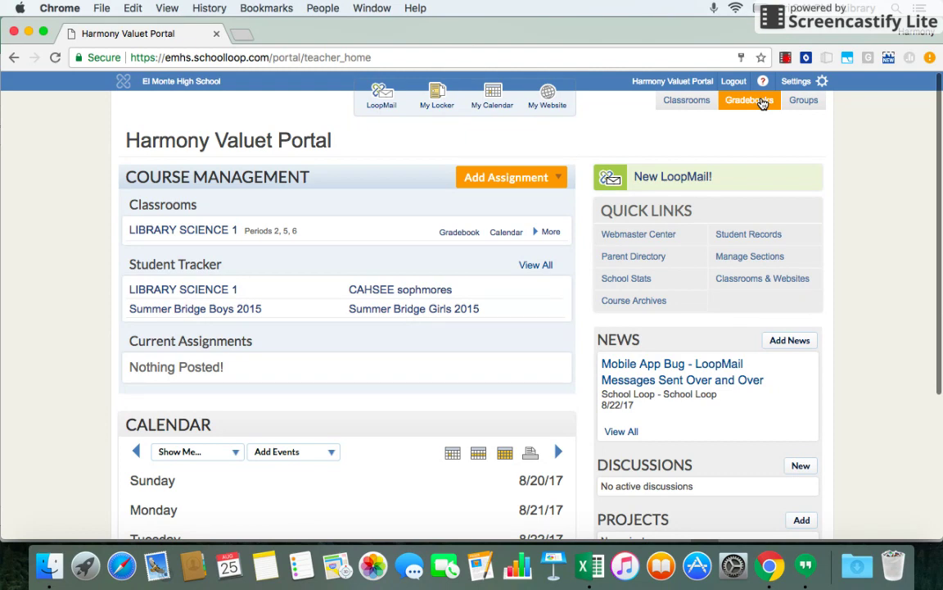
Start a new assignment in the LIBRARY SCIENCE 1 gradebook and title it Homework.
{"action": "left_click", "coordinate": [762, 103]}
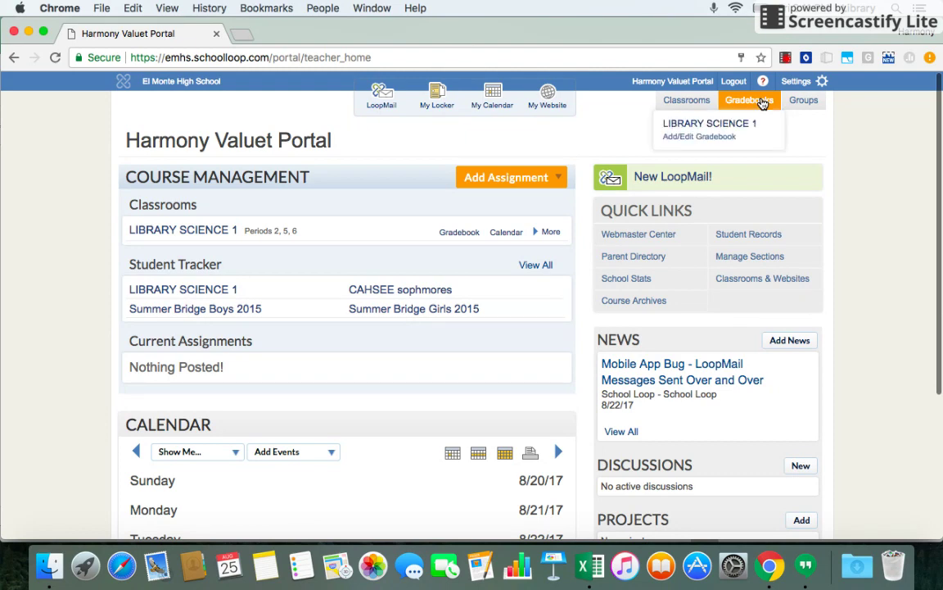
{"action": "left_click", "coordinate": [728, 126]}
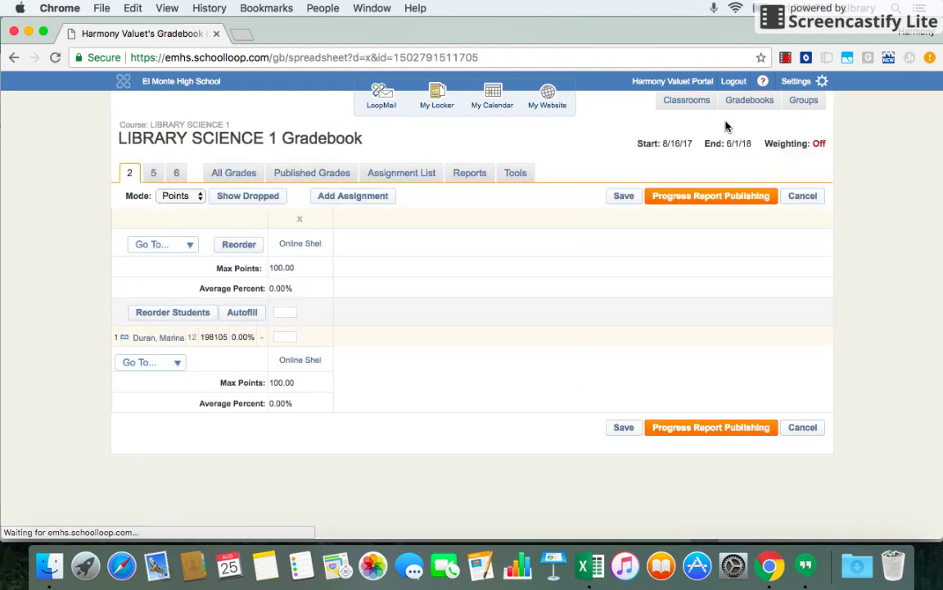
{"action": "left_click", "coordinate": [353, 196]}
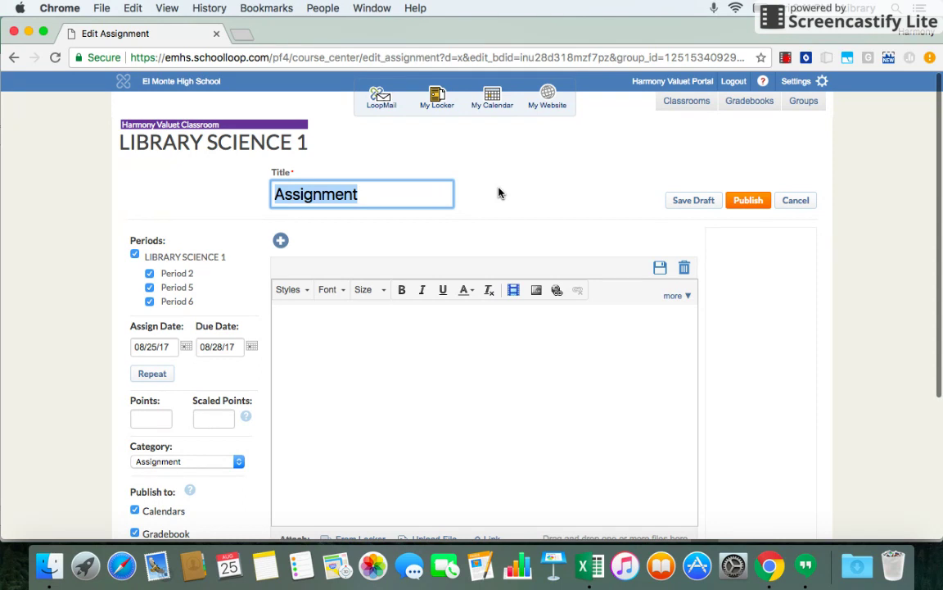
{"action": "type", "text": "Homework"}
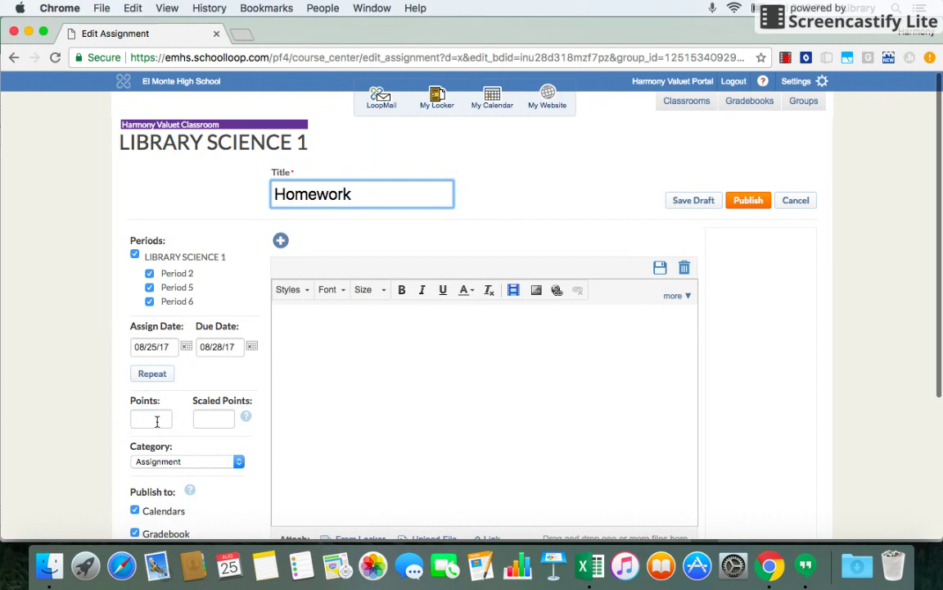
Make the assignment worth 100 points with the description 'Do page 75 in your book.'.
{"action": "left_click", "coordinate": [157, 421]}
{"action": "type", "text": "00"}
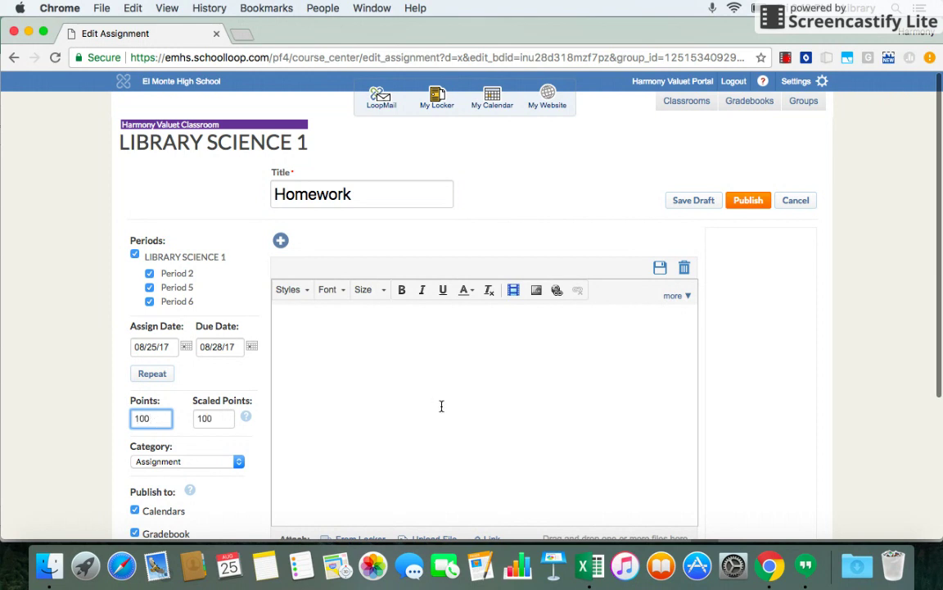
{"action": "left_click", "coordinate": [381, 355]}
{"action": "type", "text": "DO page 7"}
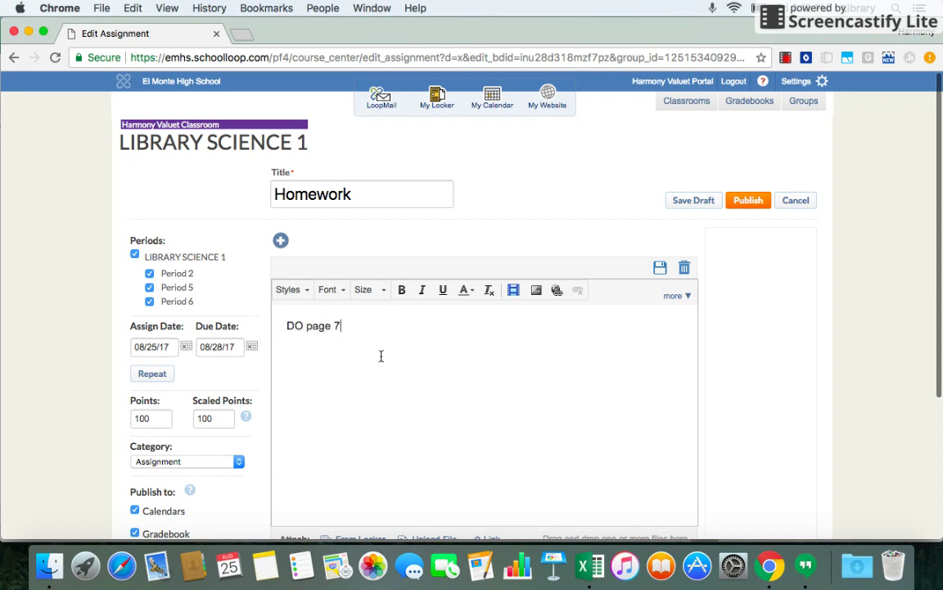
{"action": "type", "text": "5 in your book."}
{"action": "left_click", "coordinate": [301, 326]}
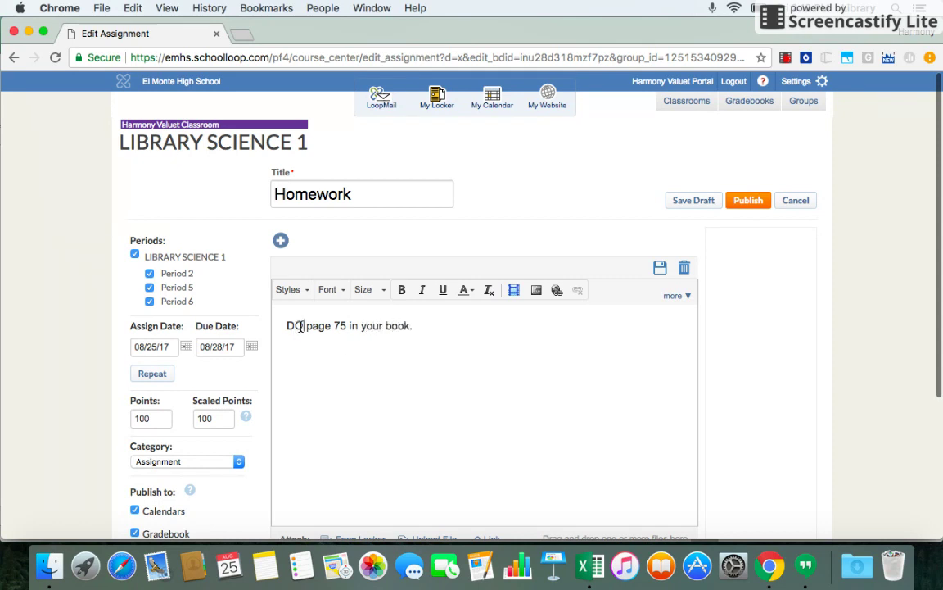
{"action": "key", "text": "BackSpace"}
{"action": "type", "text": "o"}
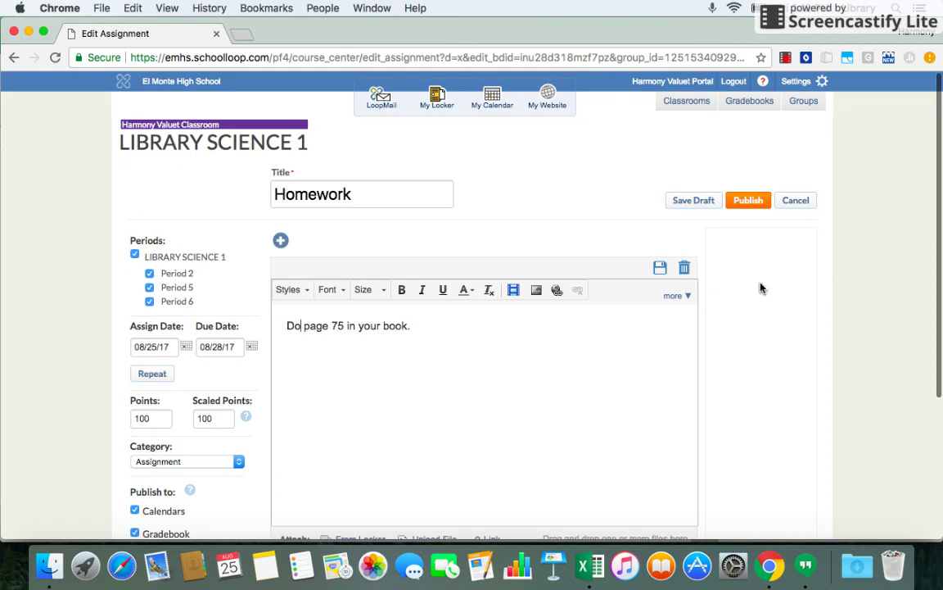
{"action": "scroll", "coordinate": [760, 288], "scroll_direction": "down", "scroll_amount": 2}
{"action": "scroll", "coordinate": [759, 288], "scroll_direction": "down", "scroll_amount": 2}
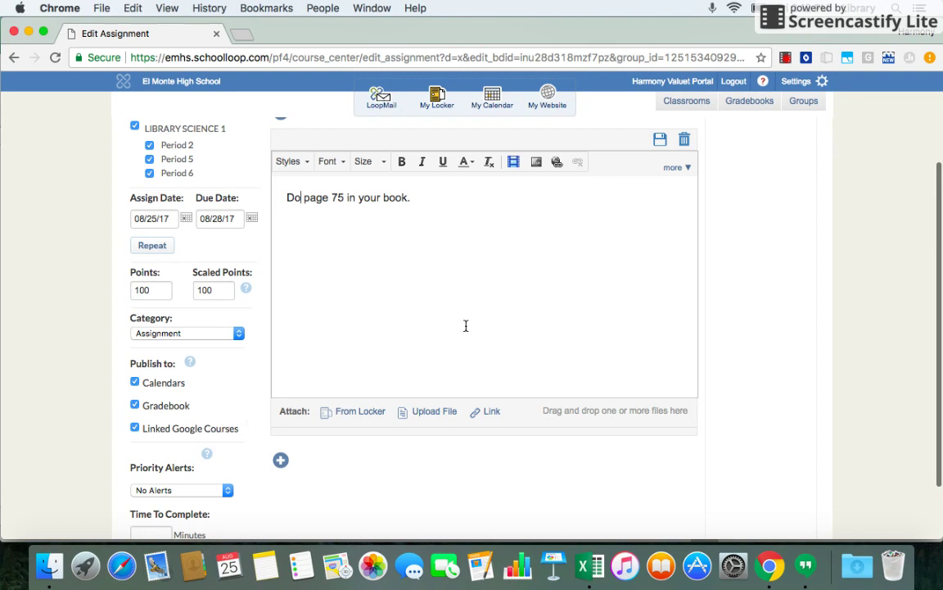
{"action": "scroll", "coordinate": [465, 325], "scroll_direction": "up", "scroll_amount": 1}
{"action": "scroll", "coordinate": [466, 326], "scroll_direction": "down", "scroll_amount": 3}
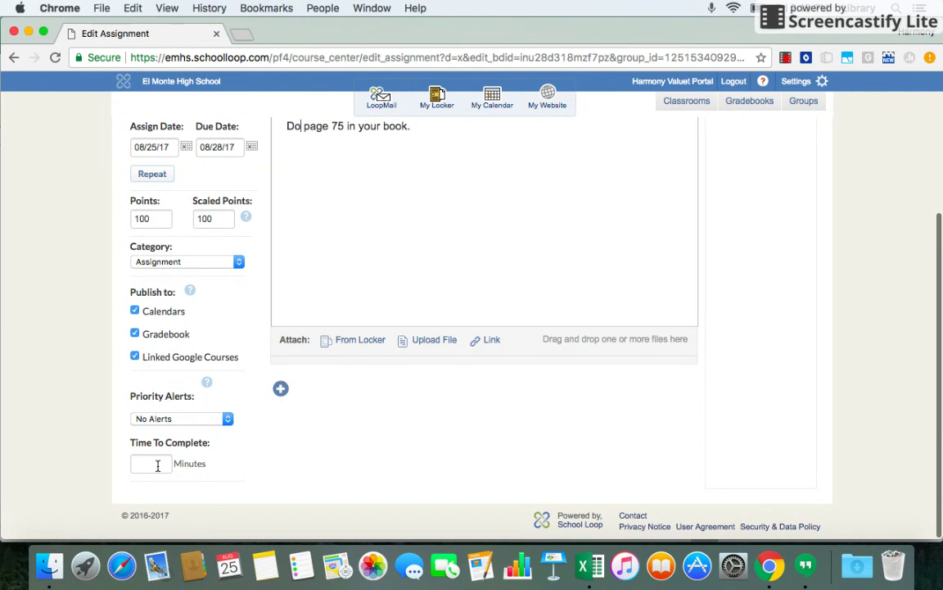
{"action": "left_click", "coordinate": [227, 419]}
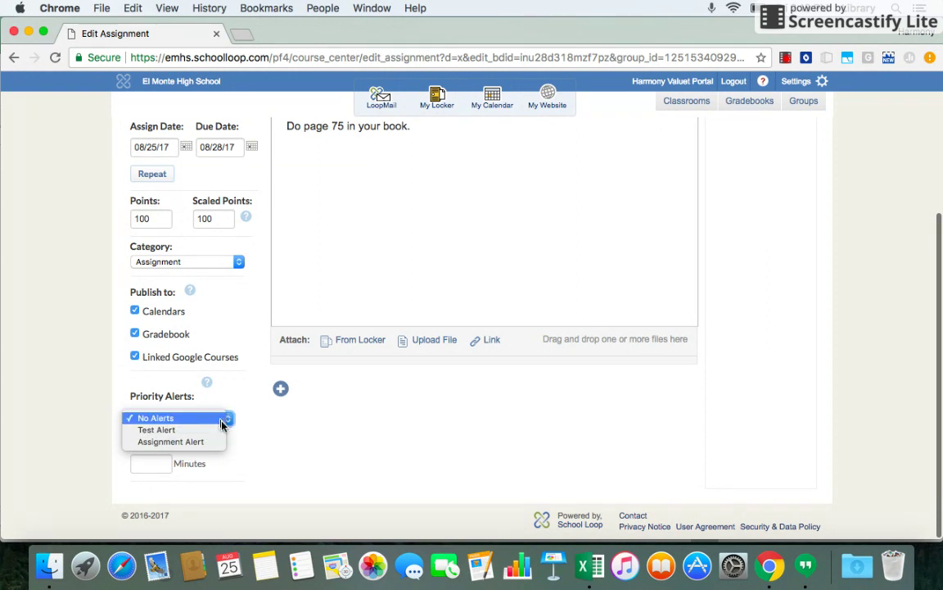
{"action": "left_click", "coordinate": [226, 417]}
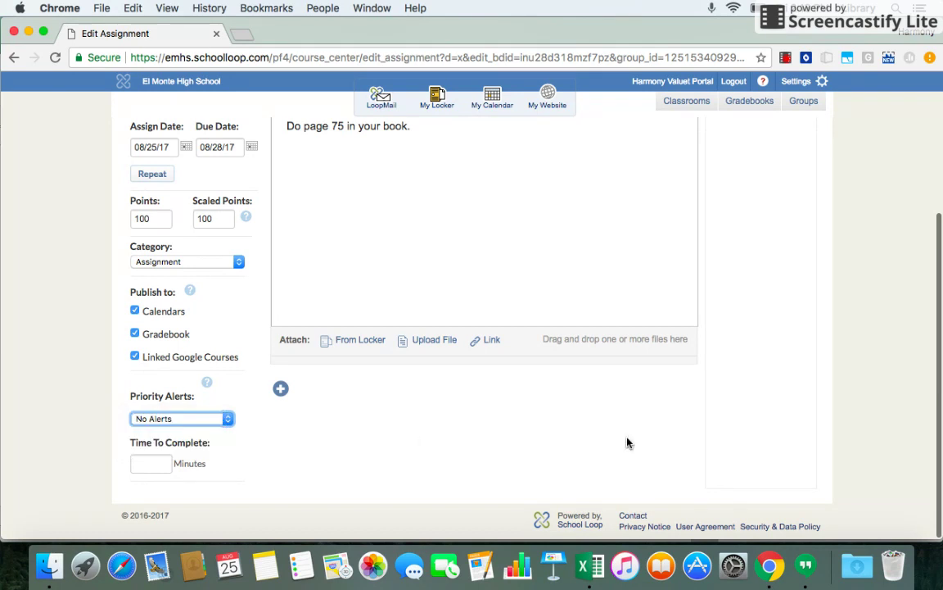
{"action": "scroll", "coordinate": [703, 395], "scroll_direction": "up", "scroll_amount": 3}
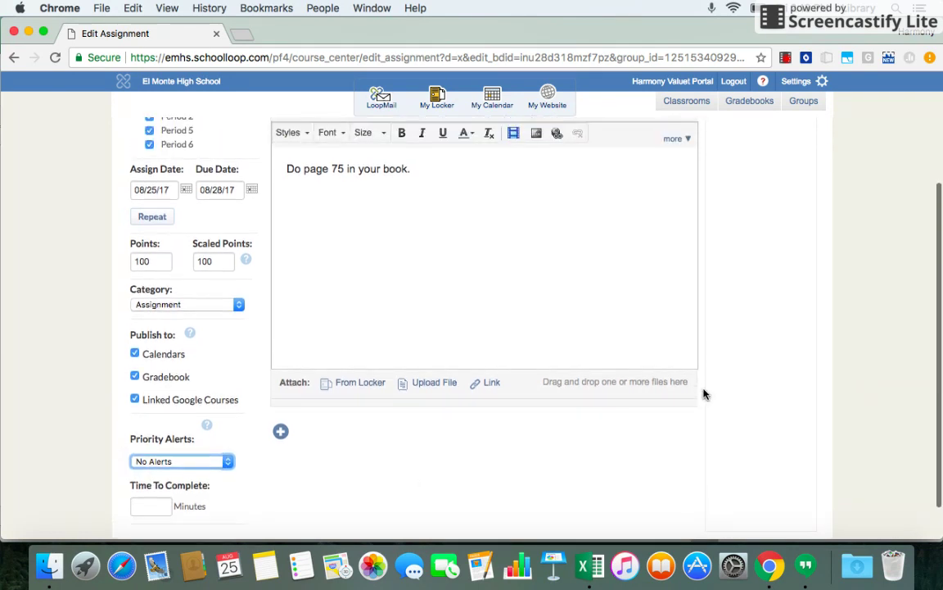
{"action": "scroll", "coordinate": [704, 395], "scroll_direction": "up", "scroll_amount": 3}
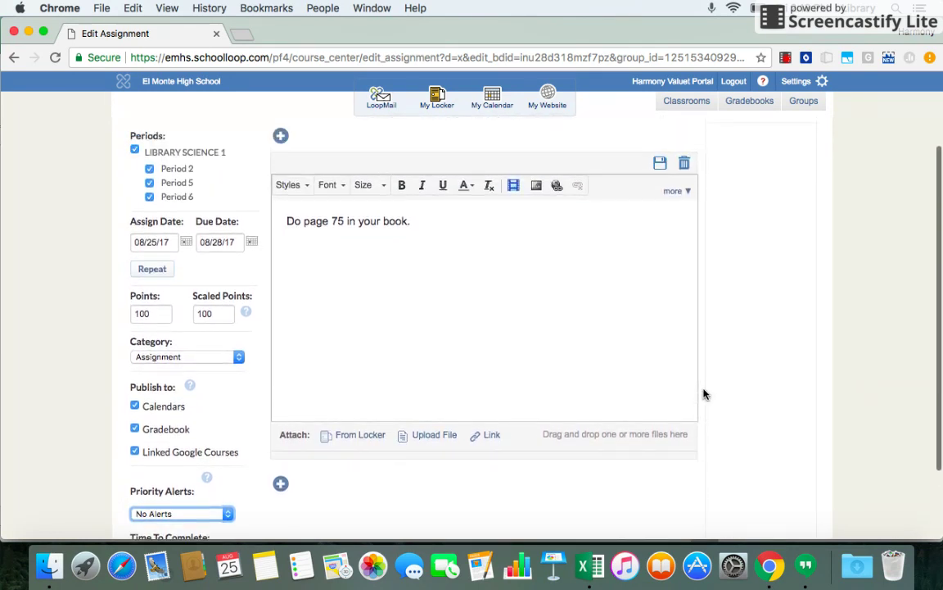
{"action": "scroll", "coordinate": [704, 394], "scroll_direction": "up", "scroll_amount": 2}
{"action": "scroll", "coordinate": [704, 395], "scroll_direction": "up", "scroll_amount": 3}
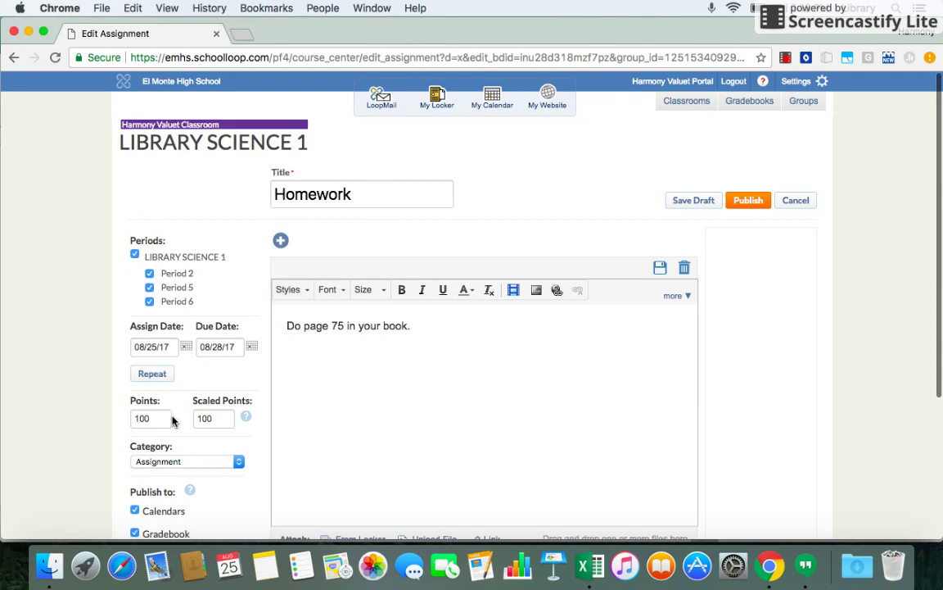
Publish the Homework assignment to the gradebook and go to progress report publishing.
{"action": "left_click", "coordinate": [748, 202]}
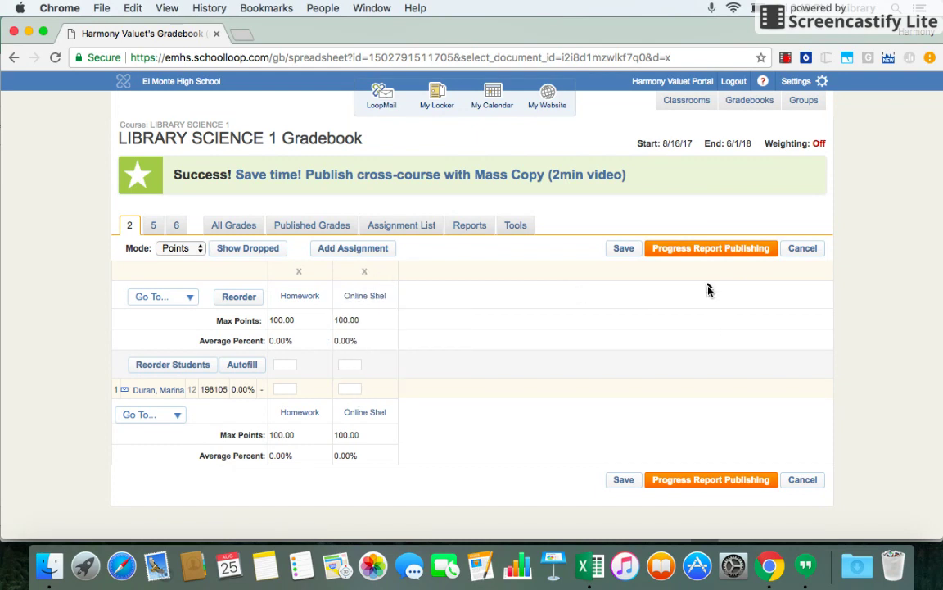
{"action": "left_click", "coordinate": [704, 250]}
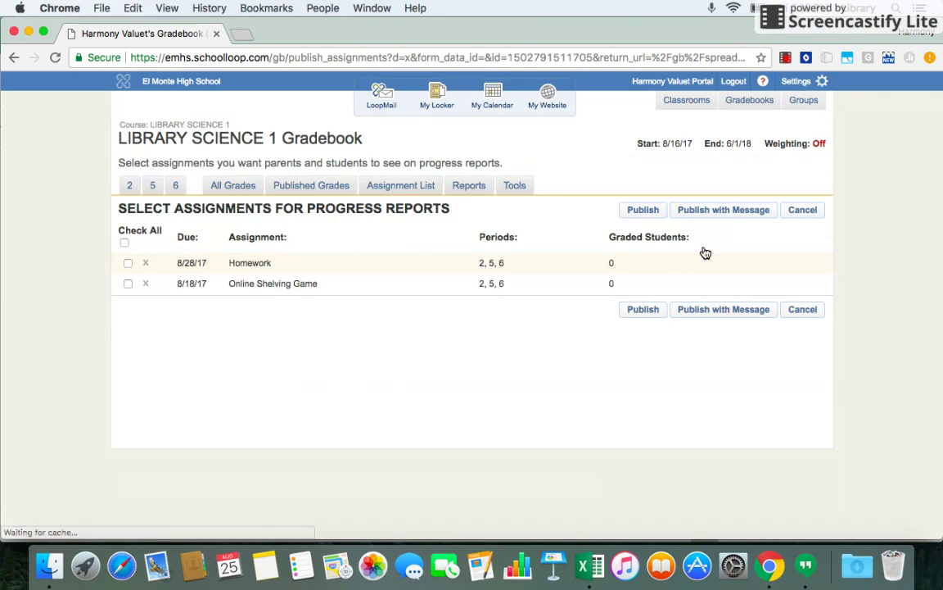
Publish both Homework and Online Shelving Game to progress reports.
{"action": "left_click", "coordinate": [128, 284]}
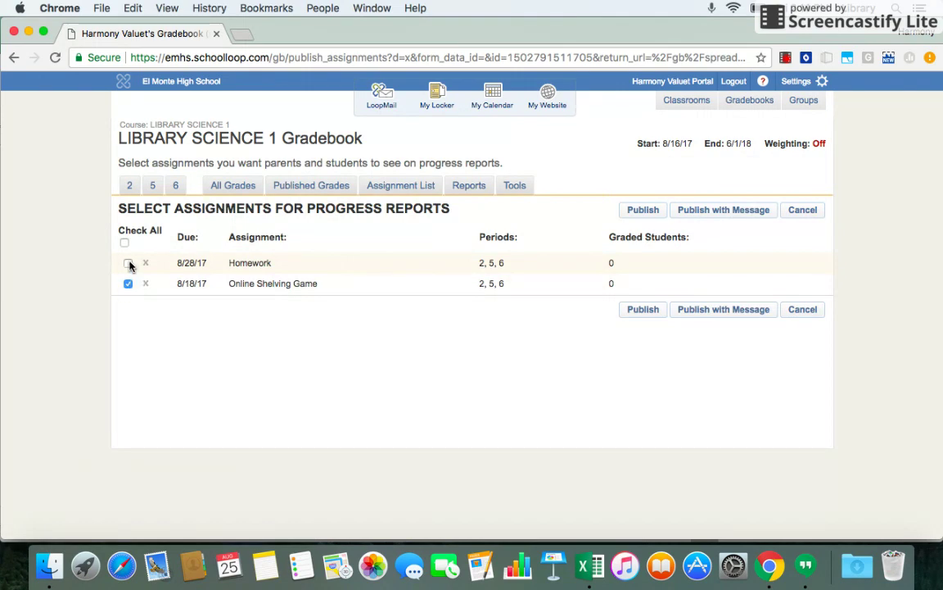
{"action": "left_click", "coordinate": [127, 263]}
{"action": "left_click", "coordinate": [643, 310]}
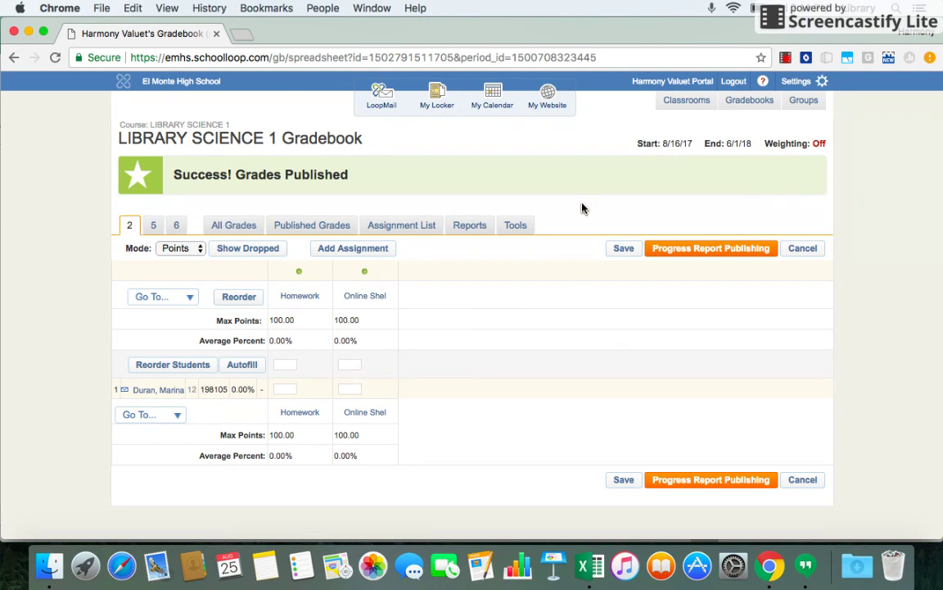
{"action": "left_click", "coordinate": [799, 83]}
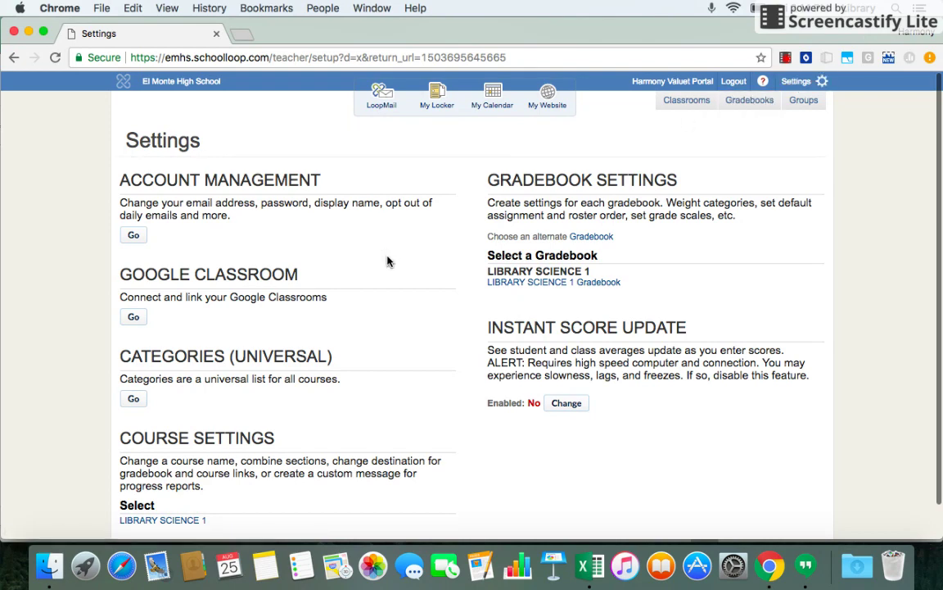
Add Test to the universal category list.
{"action": "scroll", "coordinate": [385, 261], "scroll_direction": "down", "scroll_amount": 1}
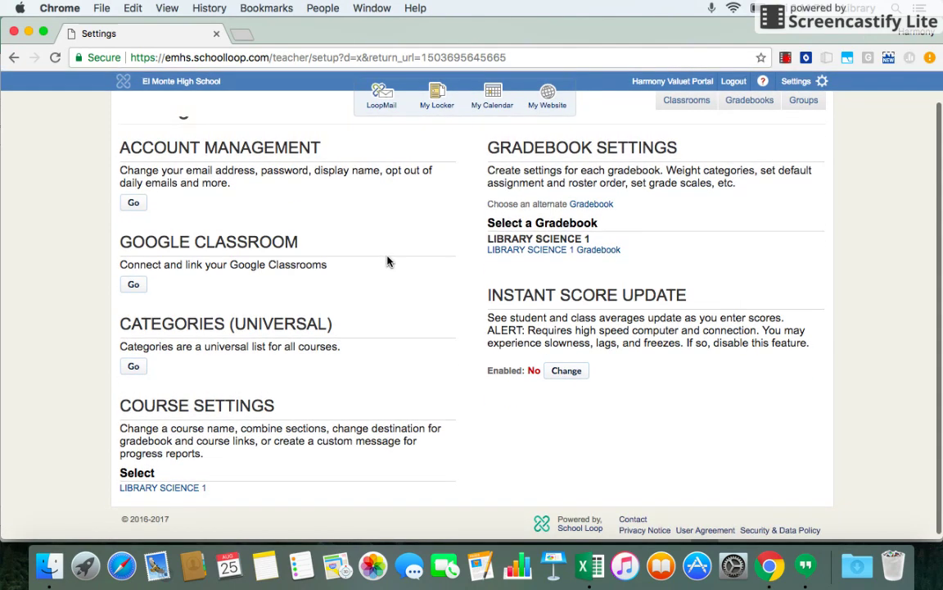
{"action": "scroll", "coordinate": [386, 259], "scroll_direction": "down", "scroll_amount": 1}
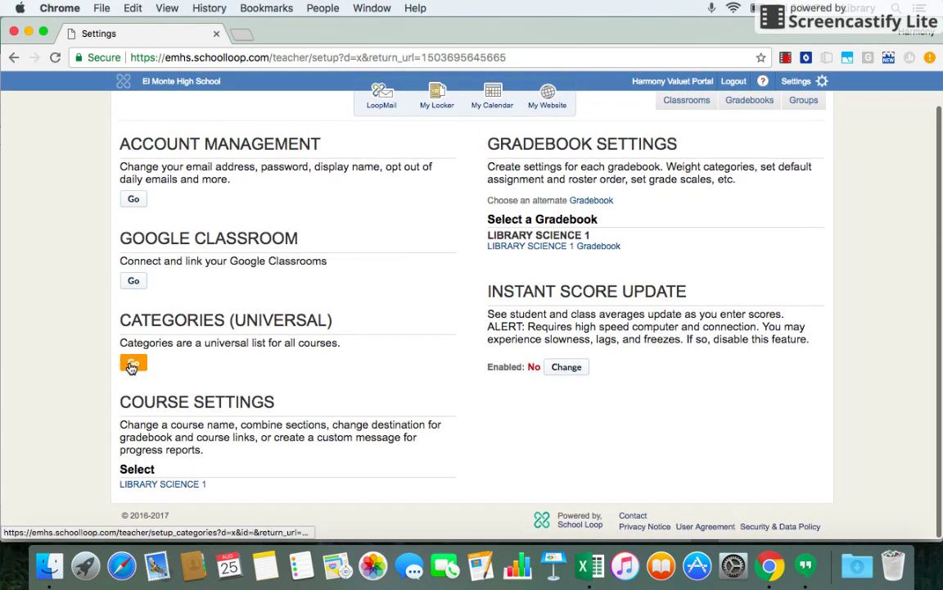
{"action": "left_click", "coordinate": [133, 366]}
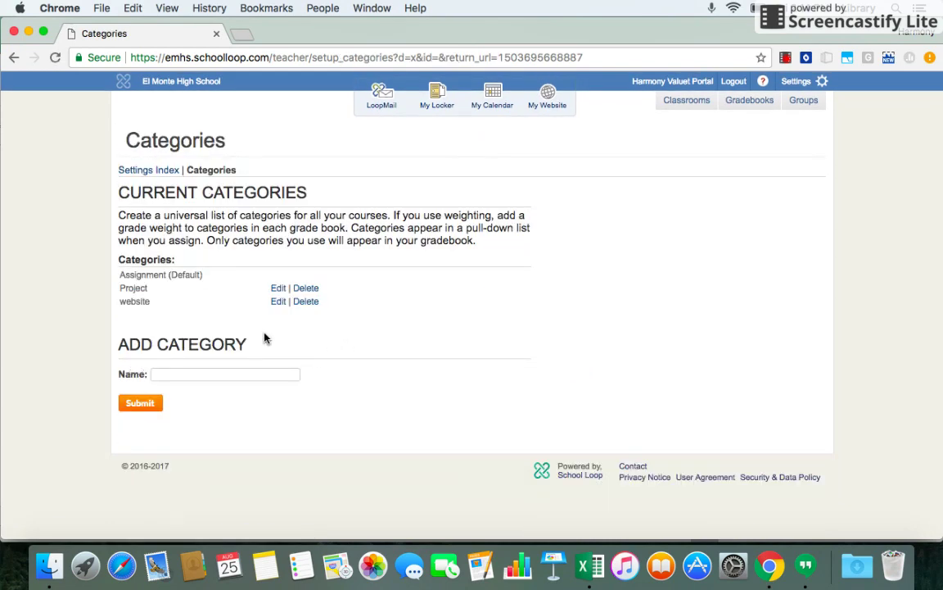
{"action": "left_click", "coordinate": [207, 374]}
{"action": "type", "text": "T"}
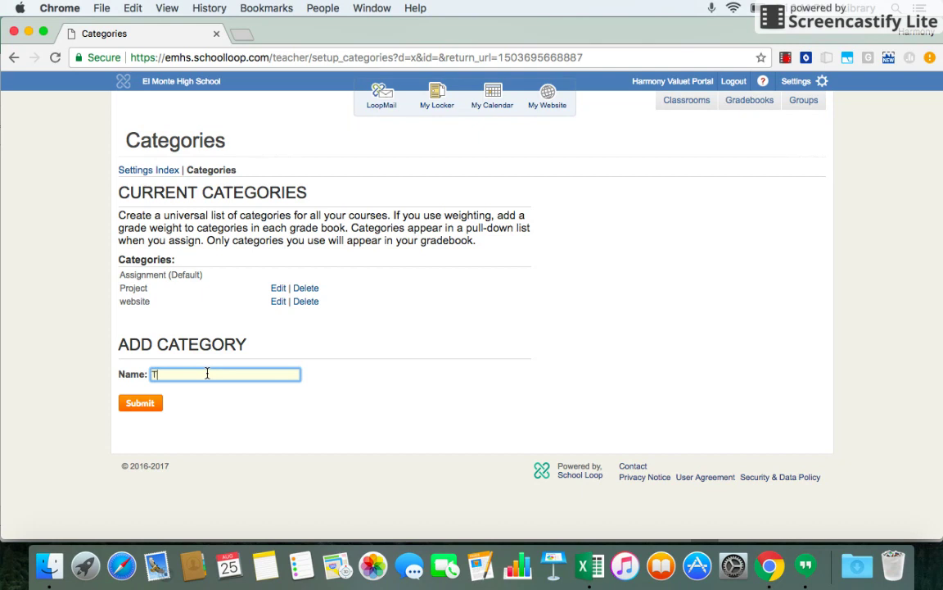
{"action": "type", "text": "est"}
{"action": "left_click", "coordinate": [141, 402]}
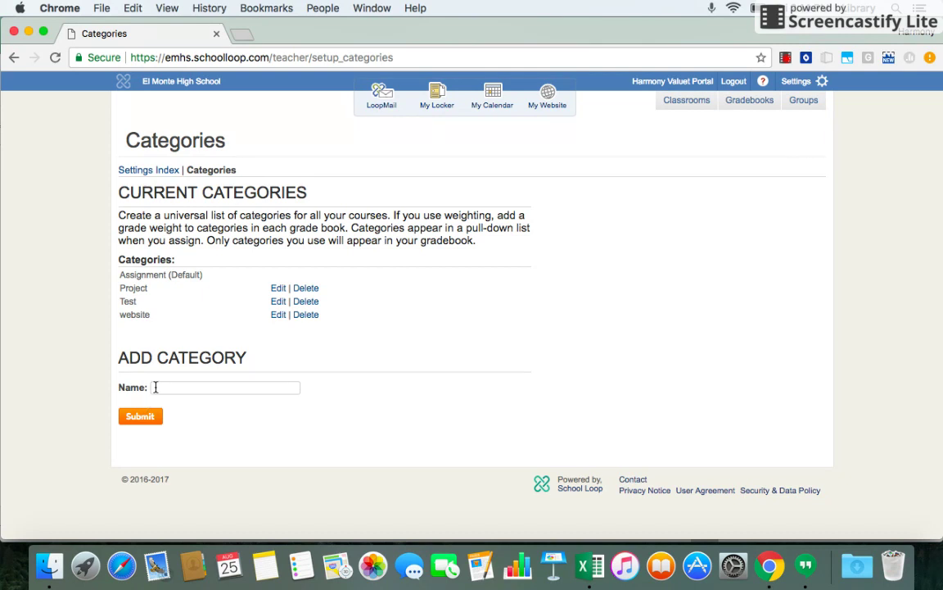
Add a Quizzes category and delete the website category.
{"action": "left_click", "coordinate": [176, 389]}
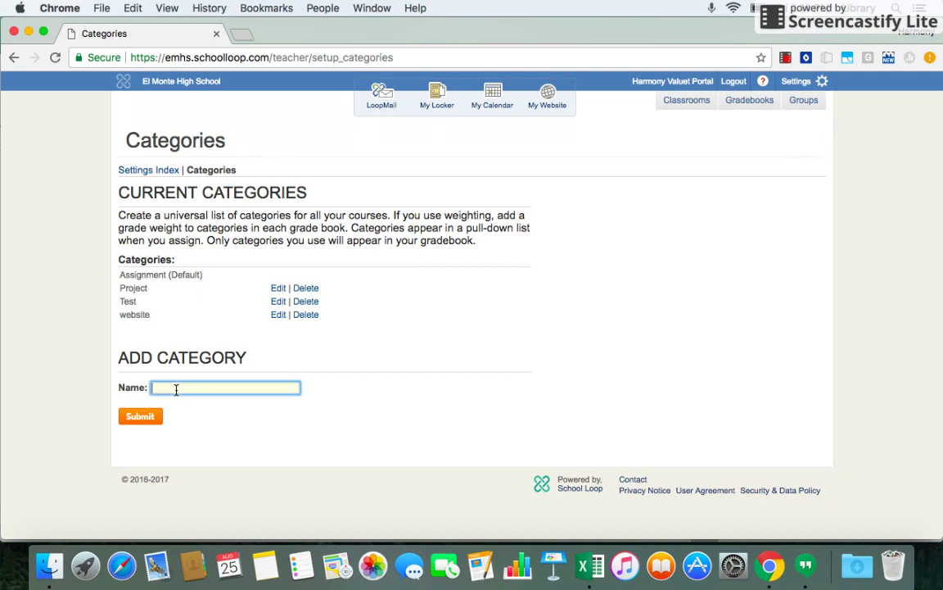
{"action": "type", "text": "Quizzes"}
{"action": "left_click", "coordinate": [154, 418]}
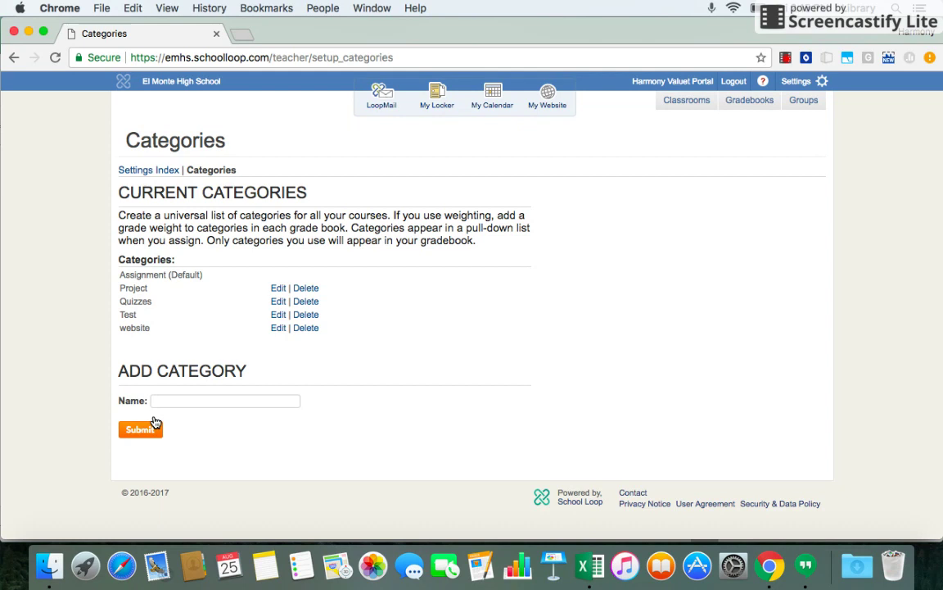
{"action": "left_click", "coordinate": [309, 329]}
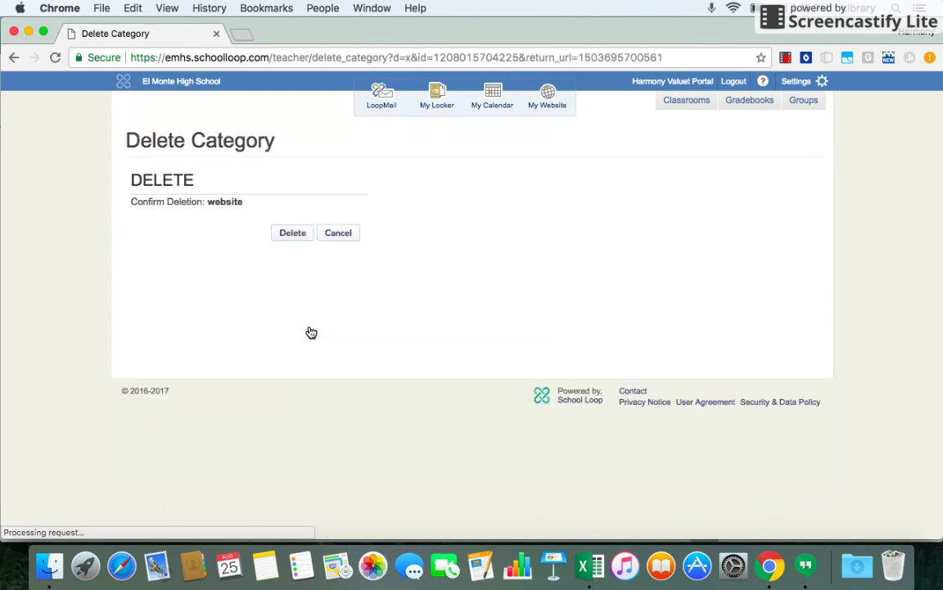
{"action": "left_click", "coordinate": [287, 234]}
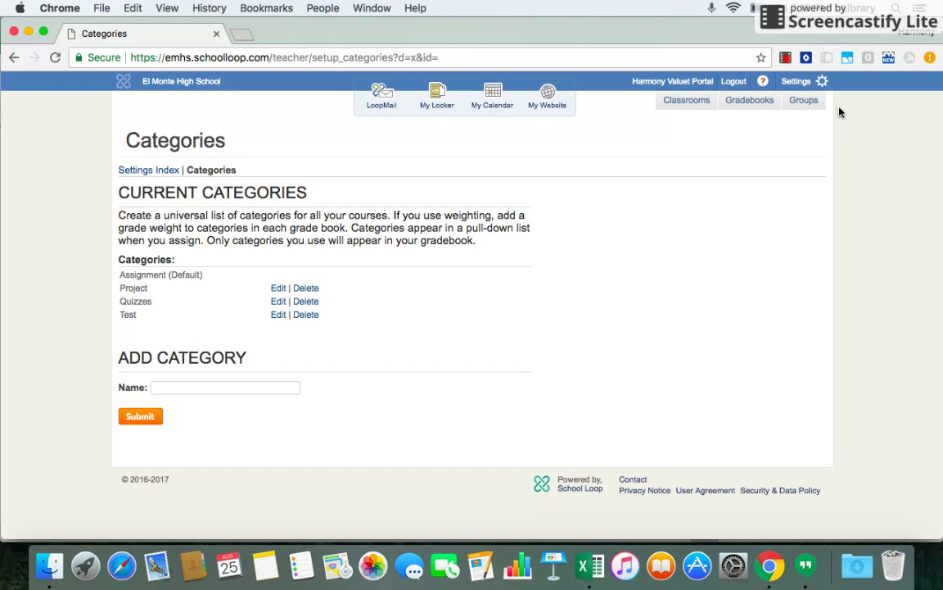
{"action": "mouse_move", "coordinate": [200, 95]}
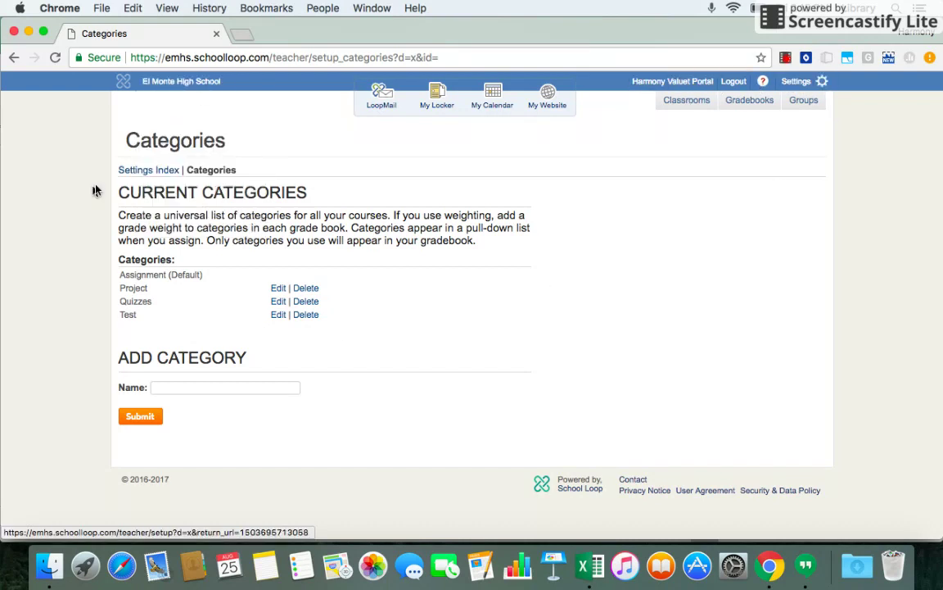
Turn on category weighting for the LIBRARY SCIENCE 1 gradebook.
{"action": "left_click", "coordinate": [156, 170]}
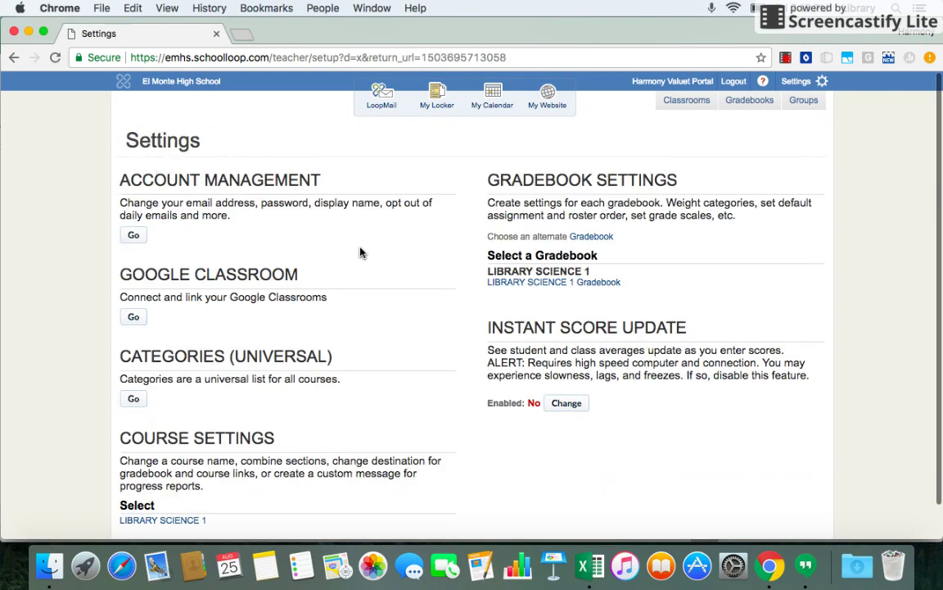
{"action": "left_click", "coordinate": [552, 283]}
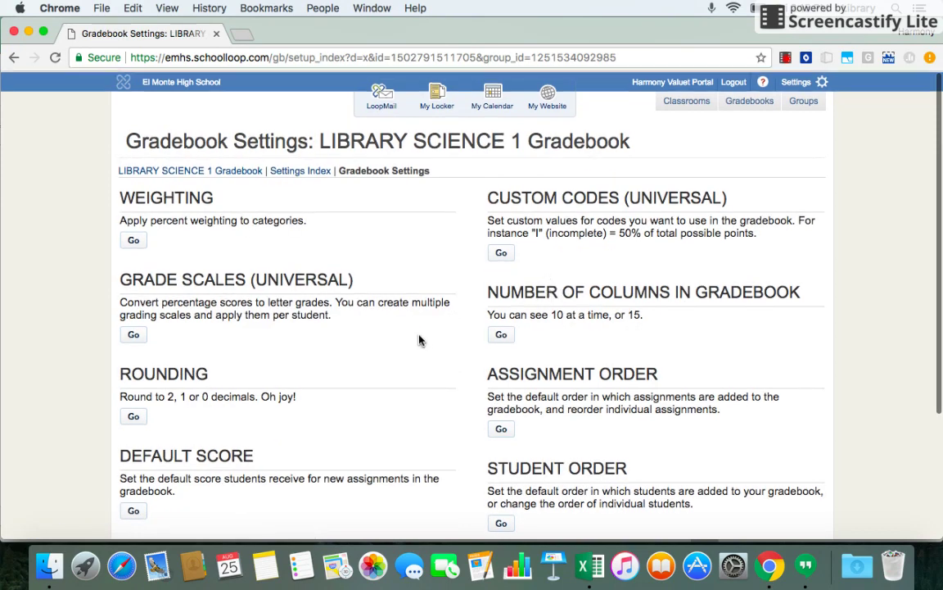
{"action": "scroll", "coordinate": [418, 340], "scroll_direction": "down", "scroll_amount": 1}
{"action": "scroll", "coordinate": [419, 340], "scroll_direction": "down", "scroll_amount": 2}
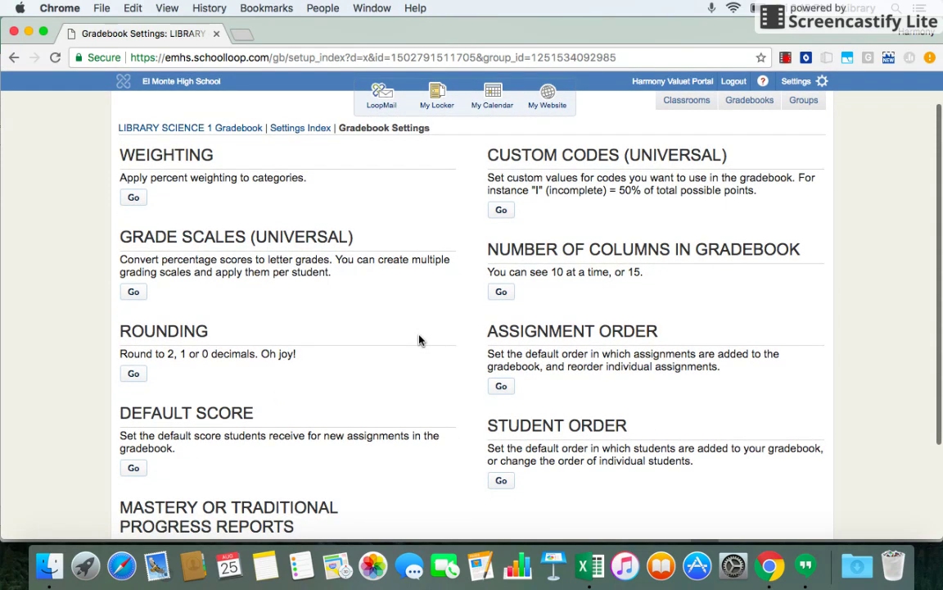
{"action": "left_click", "coordinate": [133, 200]}
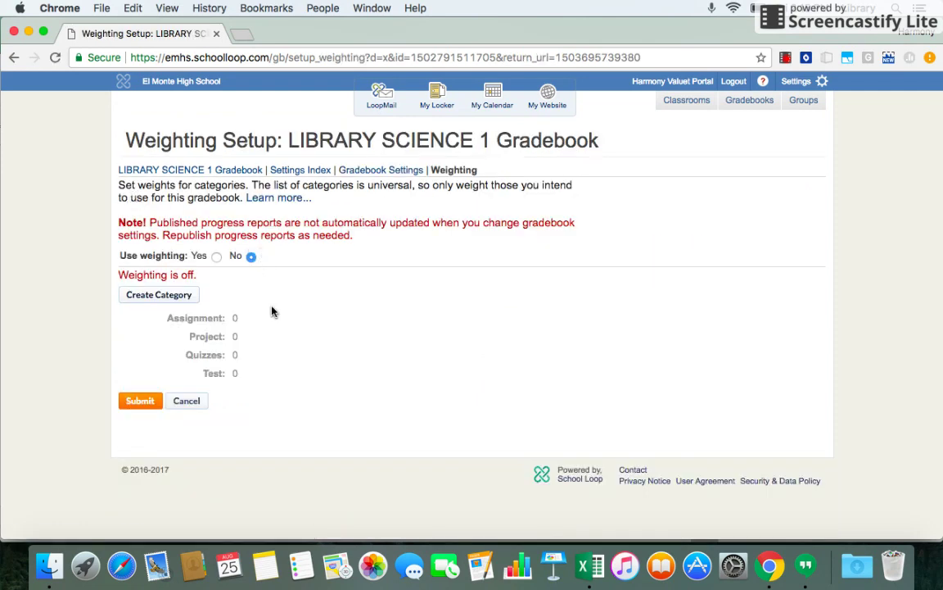
{"action": "left_click", "coordinate": [217, 257]}
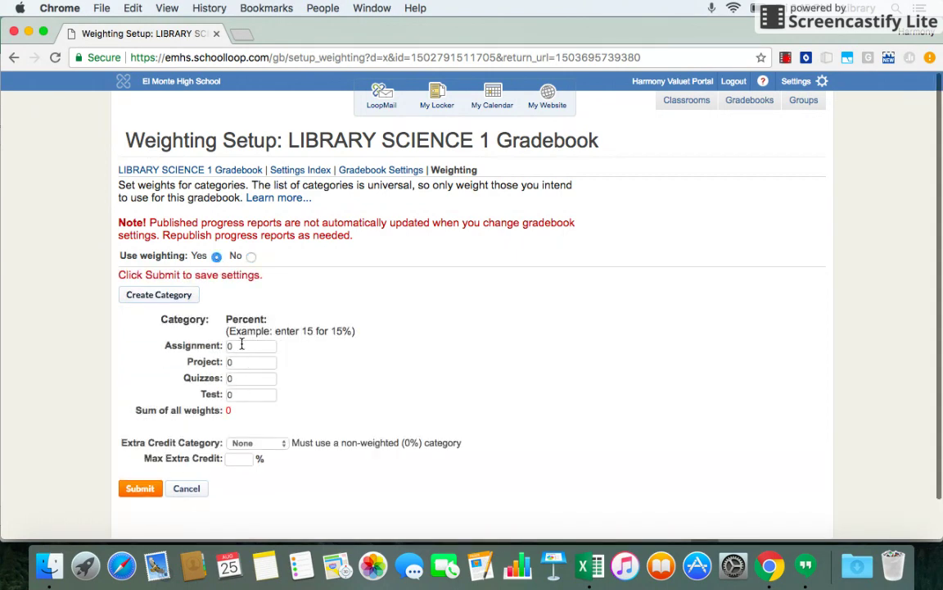
Set the weights to Assignment 50, Project 40, Quizzes 0 and Test 10, totalling 100.
{"action": "left_click", "coordinate": [241, 345]}
{"action": "key", "text": "BackSpace"}
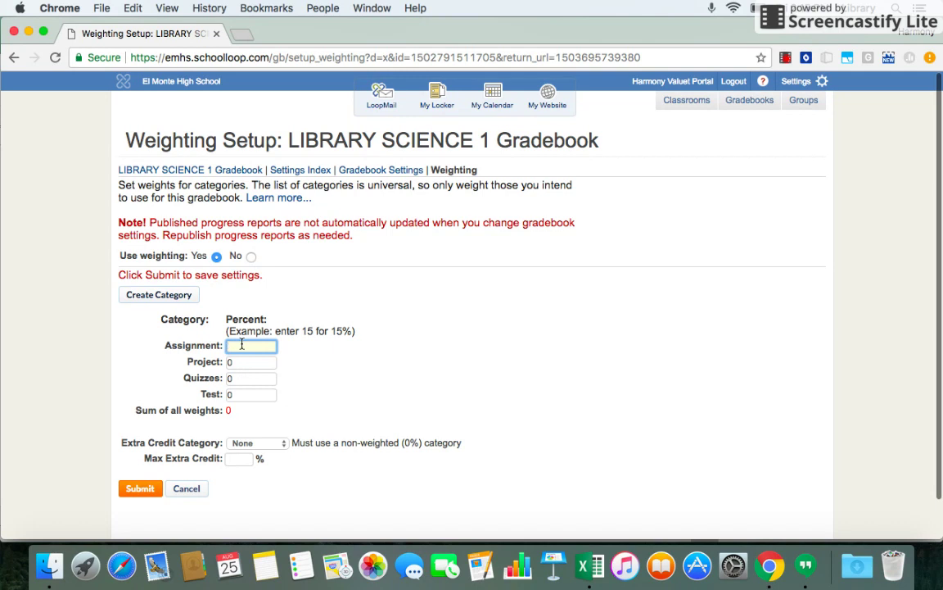
{"action": "type", "text": "50"}
{"action": "left_click", "coordinate": [243, 363]}
{"action": "key", "text": "BackSpace"}
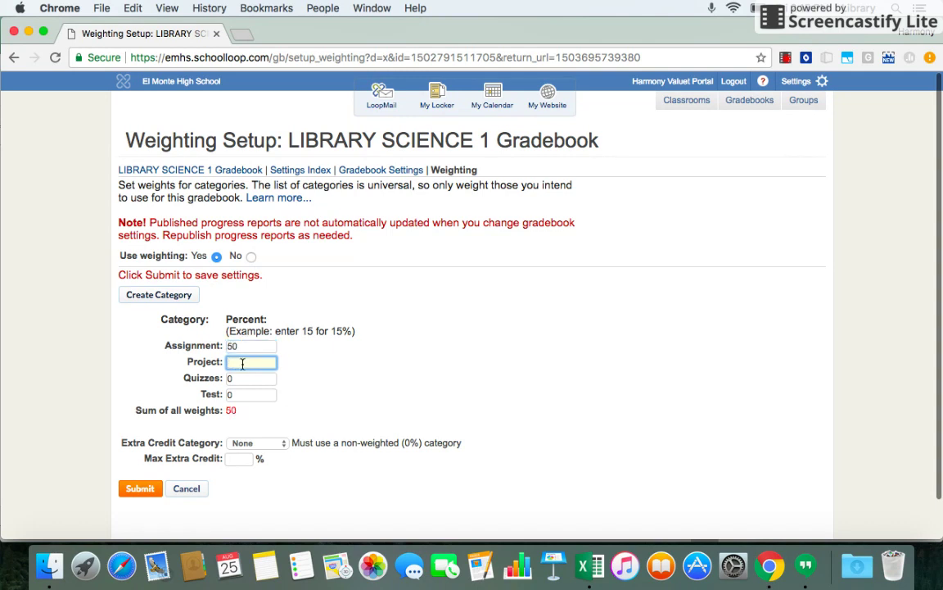
{"action": "type", "text": "40"}
{"action": "left_click", "coordinate": [243, 377]}
{"action": "key", "text": "BackSpace"}
{"action": "type", "text": "10"}
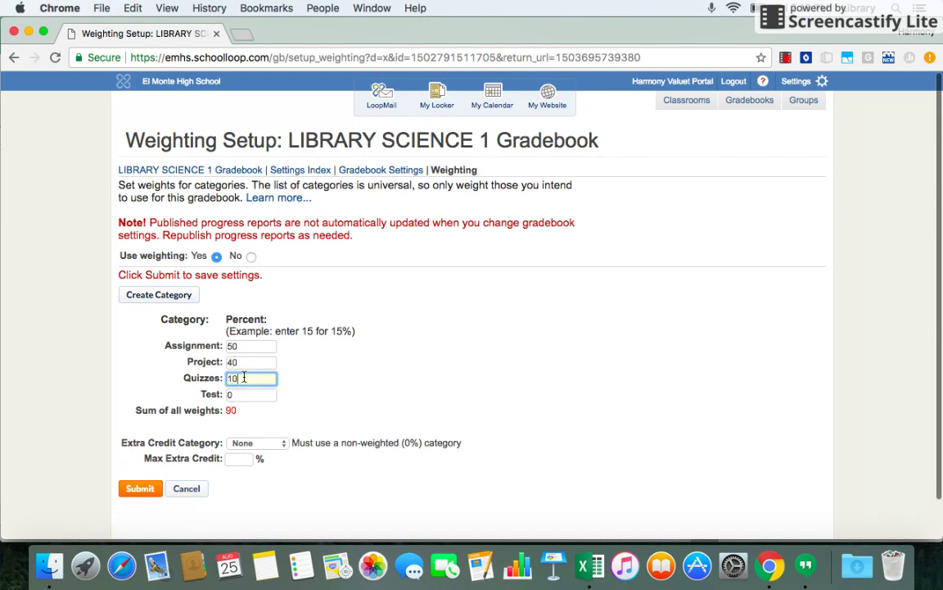
{"action": "key", "text": "BackSpace"}
{"action": "key", "text": "BackSpace"}
{"action": "type", "text": "0"}
{"action": "left_click", "coordinate": [251, 395]}
{"action": "key", "text": "BackSpace"}
{"action": "type", "text": "10"}
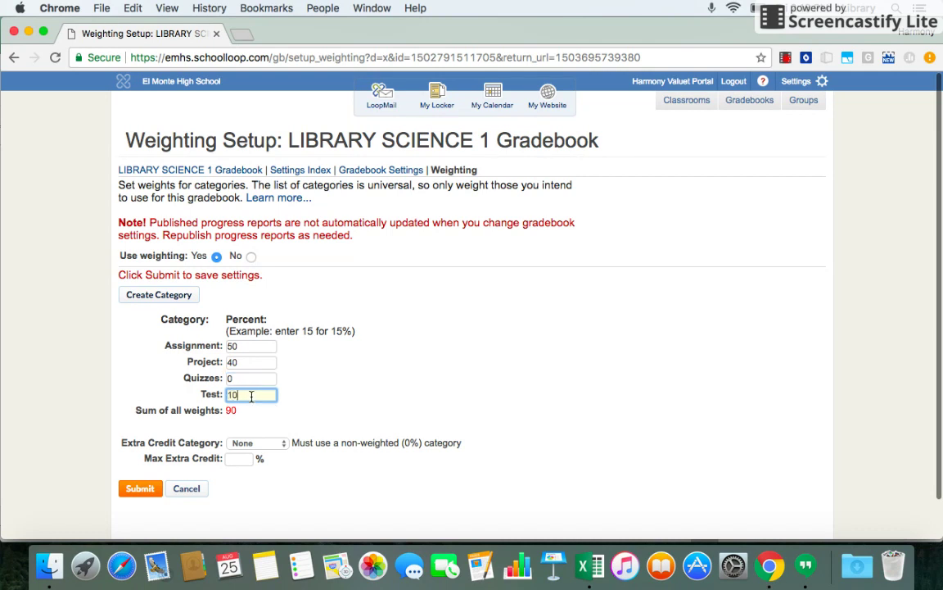
{"action": "left_click", "coordinate": [271, 378]}
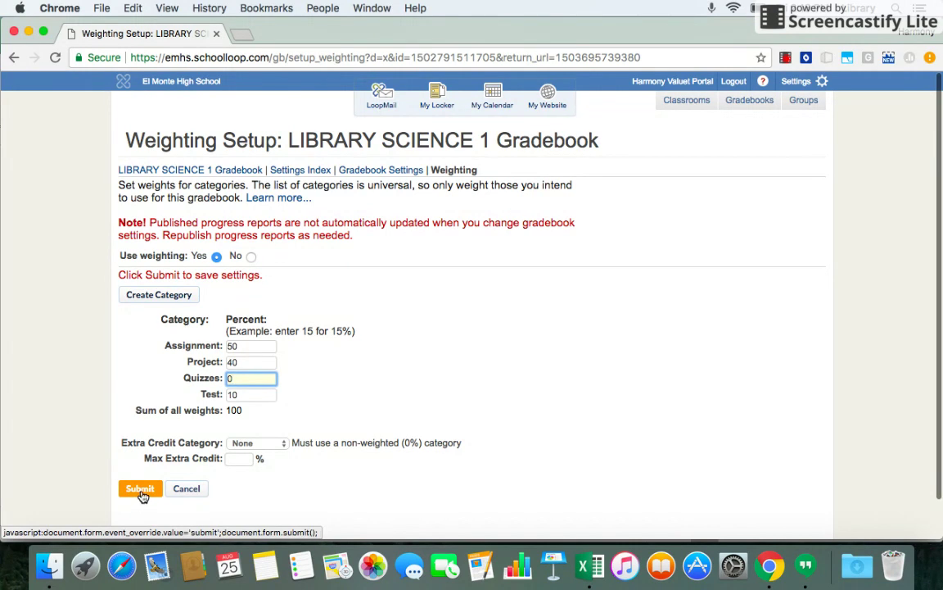
Set Use weighting to No so all four category weights read 0.
{"action": "left_click", "coordinate": [252, 257]}
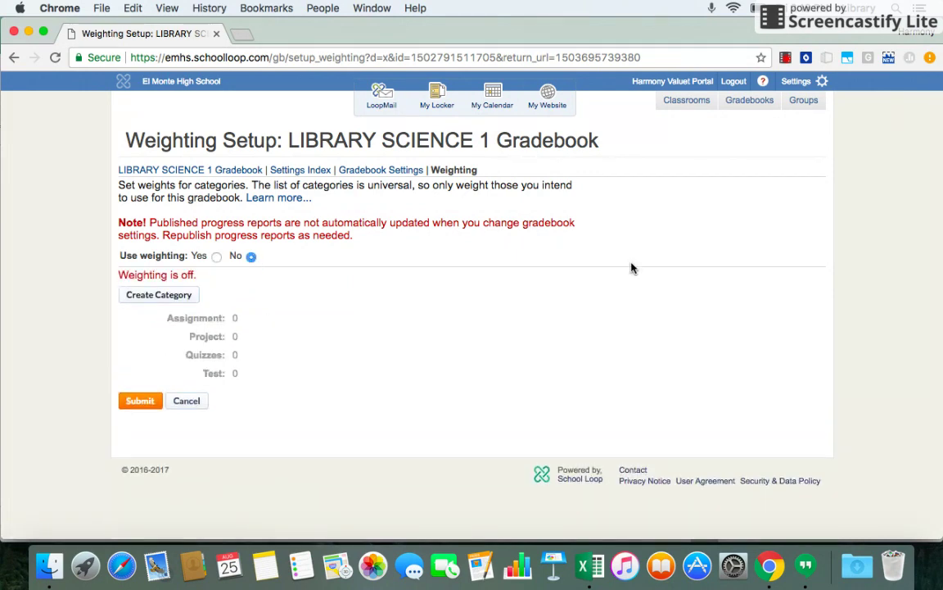
Apply the Default grade scale to LIBRARY SCIENCE 1 with the A+ cutoff at 97%.
{"action": "left_click", "coordinate": [367, 174]}
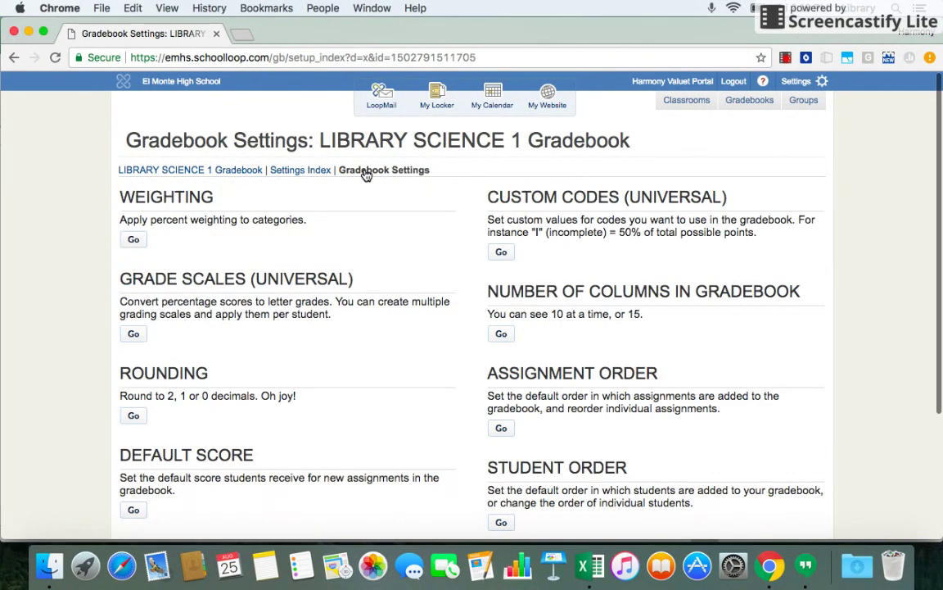
{"action": "left_click", "coordinate": [132, 335]}
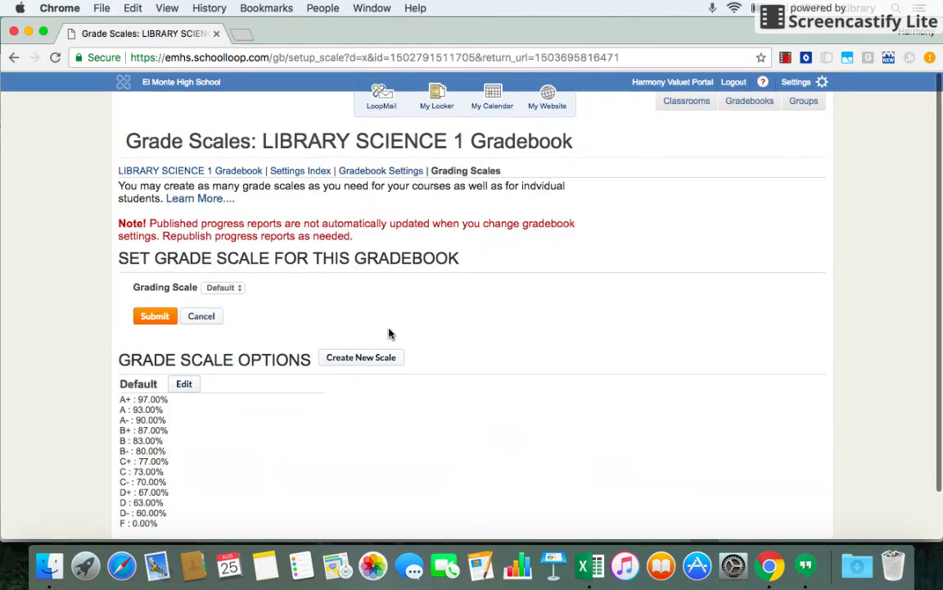
{"action": "scroll", "coordinate": [389, 333], "scroll_direction": "down", "scroll_amount": 2}
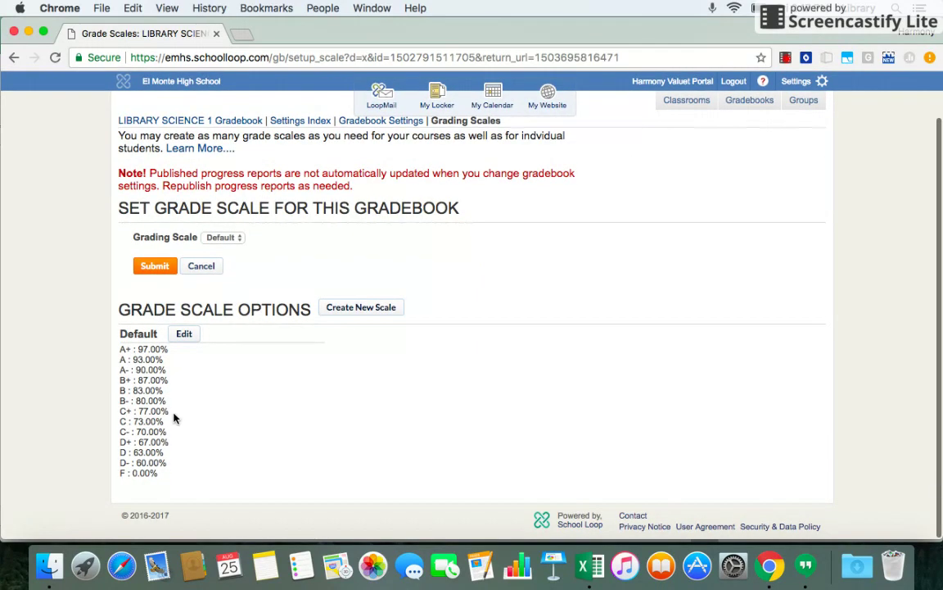
{"action": "left_click", "coordinate": [188, 337]}
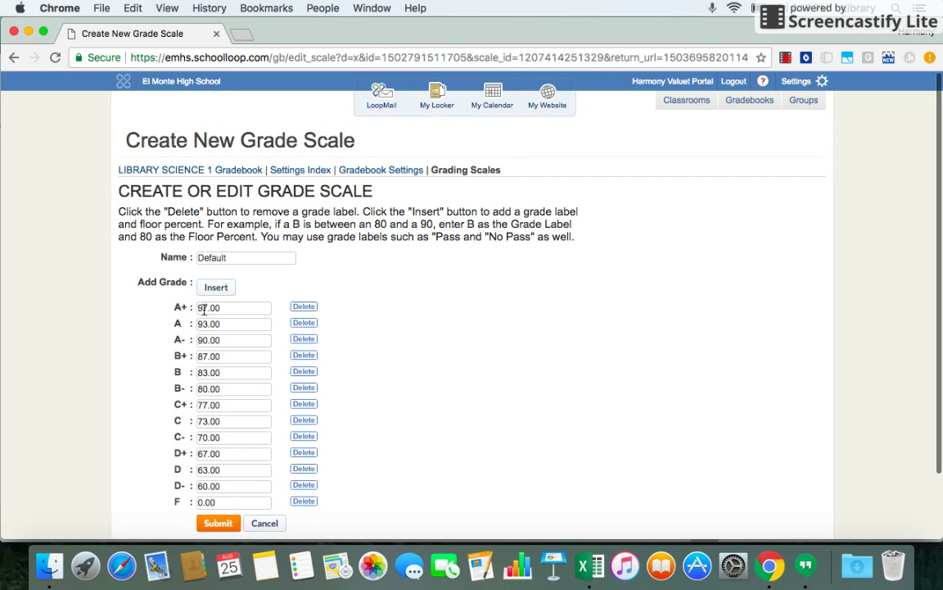
{"action": "left_click", "coordinate": [206, 309]}
{"action": "key", "text": "BackSpace"}
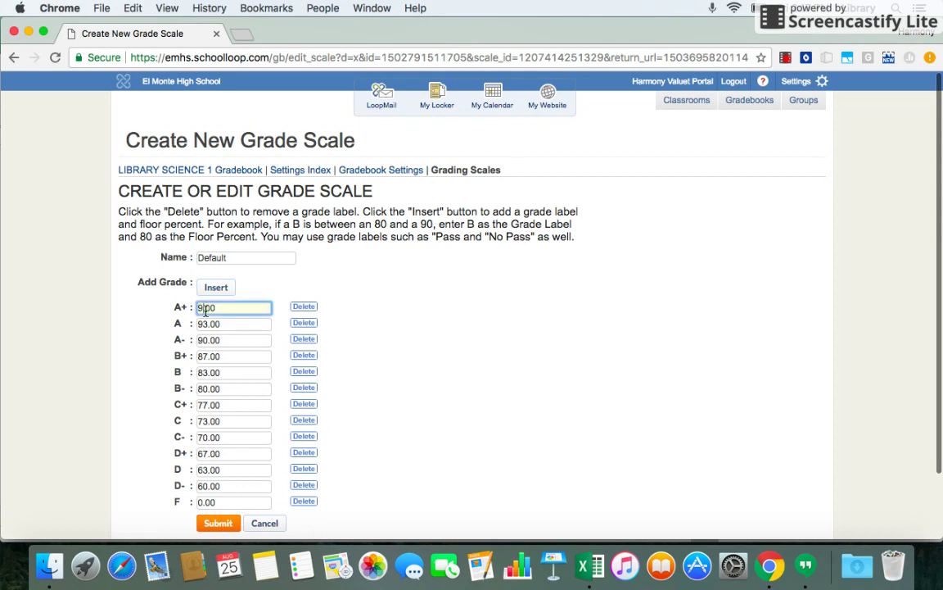
{"action": "type", "text": "8"}
{"action": "key", "text": "BackSpace"}
{"action": "type", "text": "7"}
{"action": "left_click", "coordinate": [220, 534]}
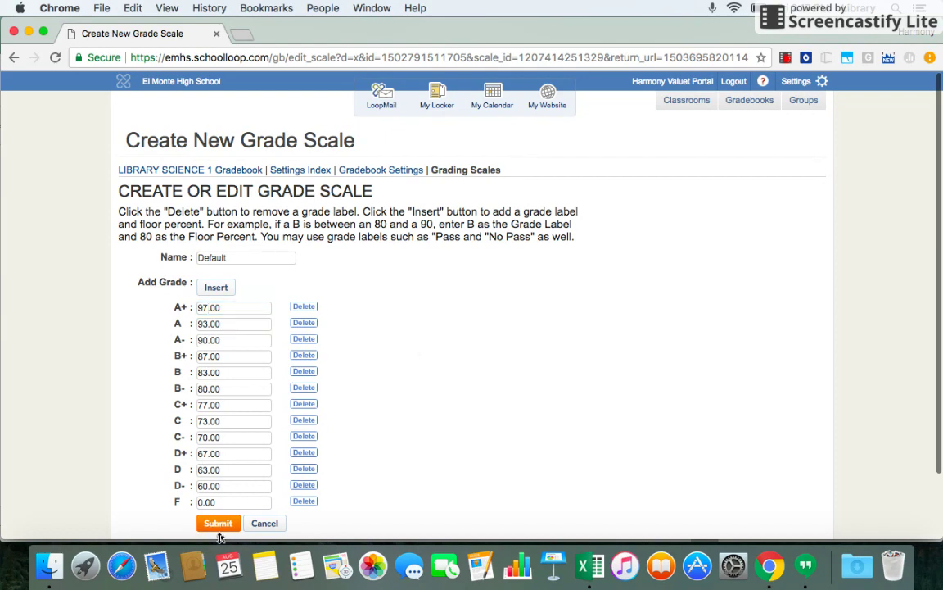
{"action": "left_click", "coordinate": [219, 523]}
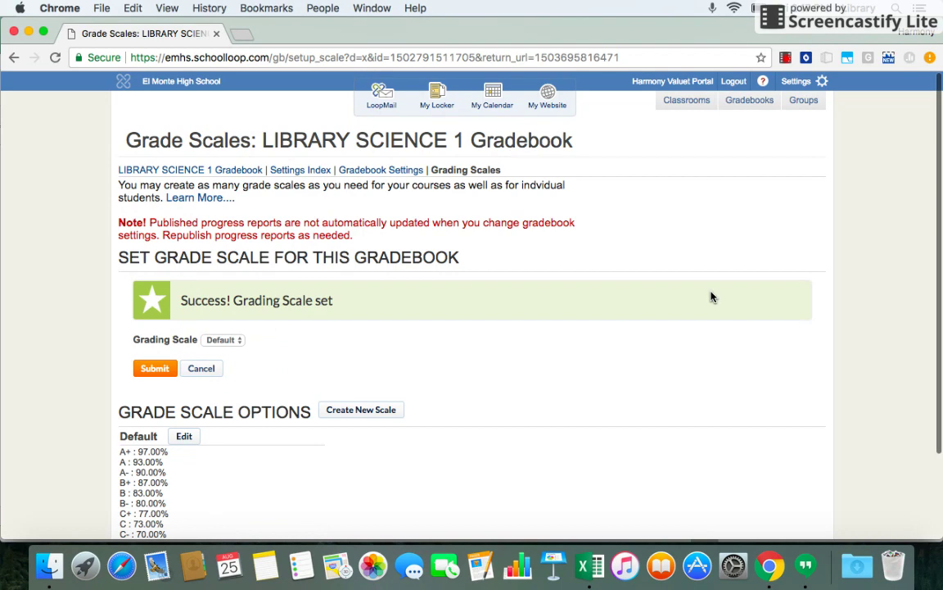
Record the student's scores: 95 on Online Shelving Game and 75 on Homework.
{"action": "mouse_move", "coordinate": [748, 107]}
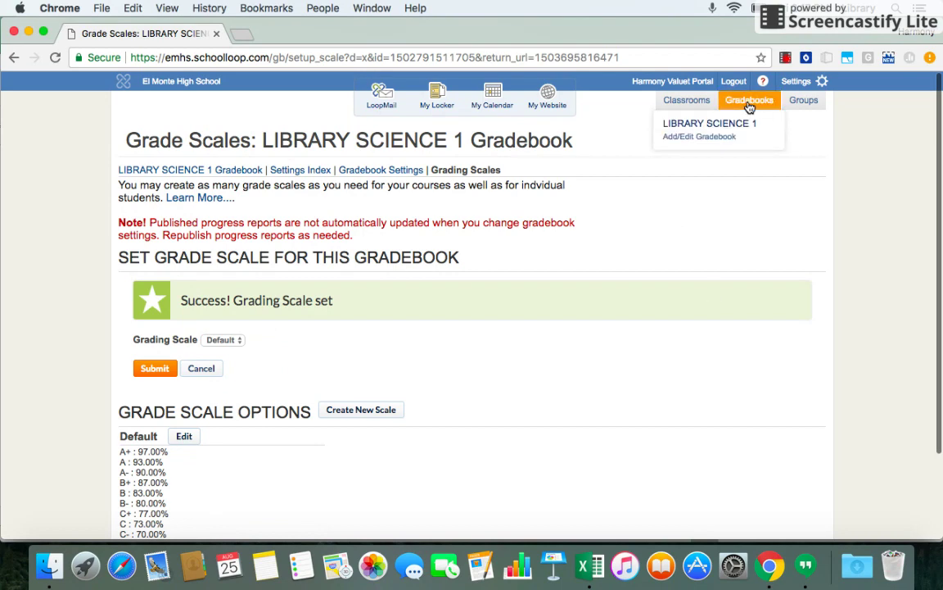
{"action": "left_click", "coordinate": [730, 123]}
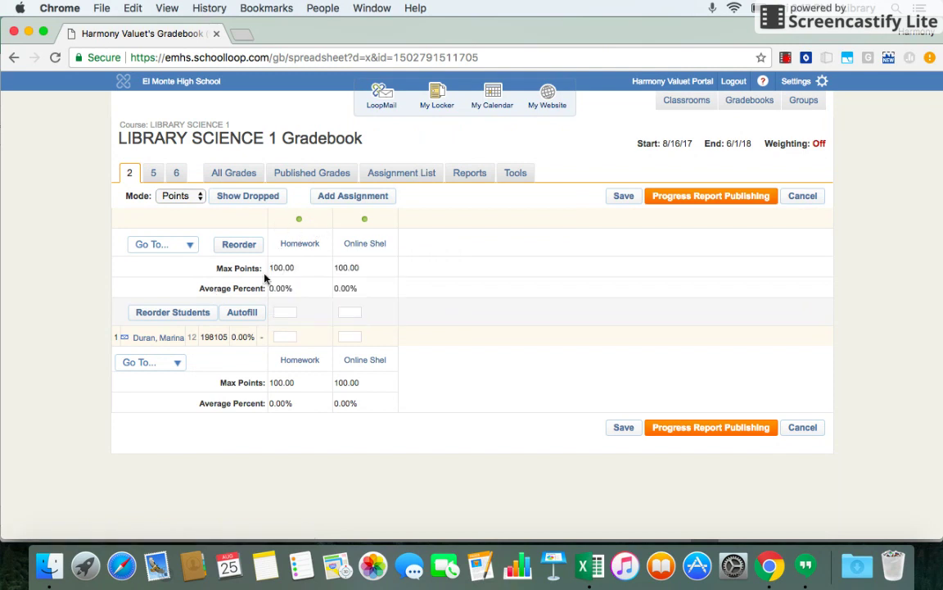
{"action": "left_click", "coordinate": [354, 335]}
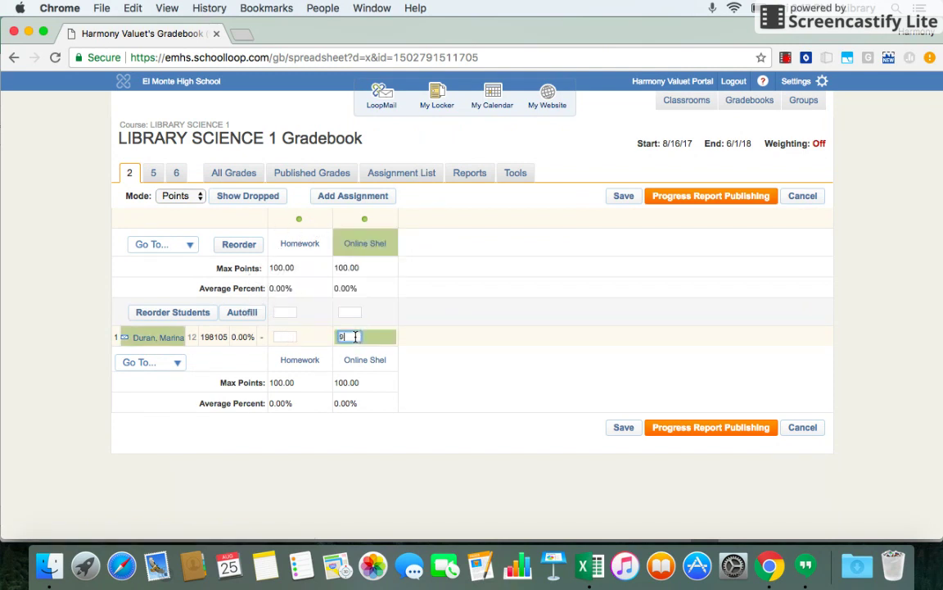
{"action": "type", "text": "95"}
{"action": "left_click", "coordinate": [624, 431]}
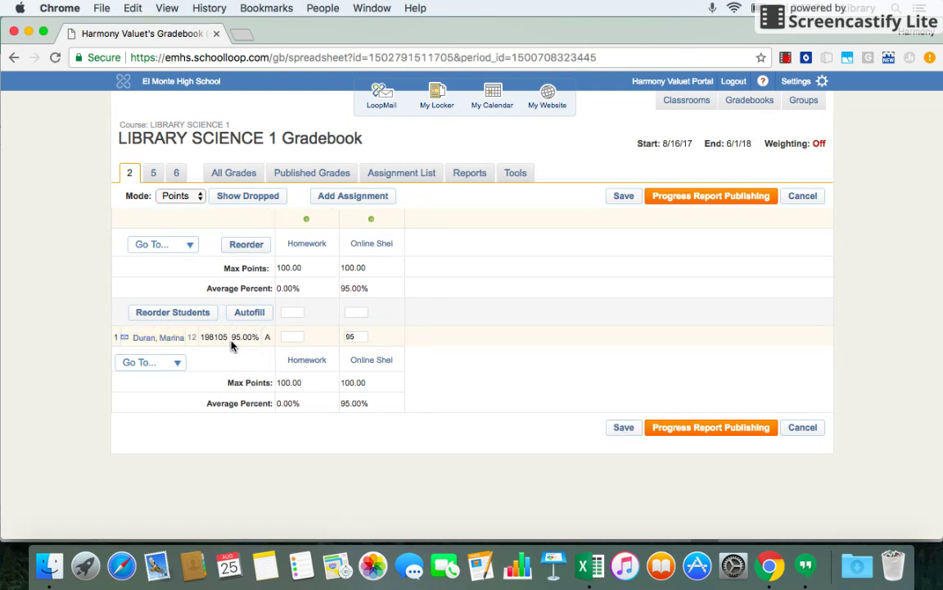
{"action": "left_click", "coordinate": [292, 336]}
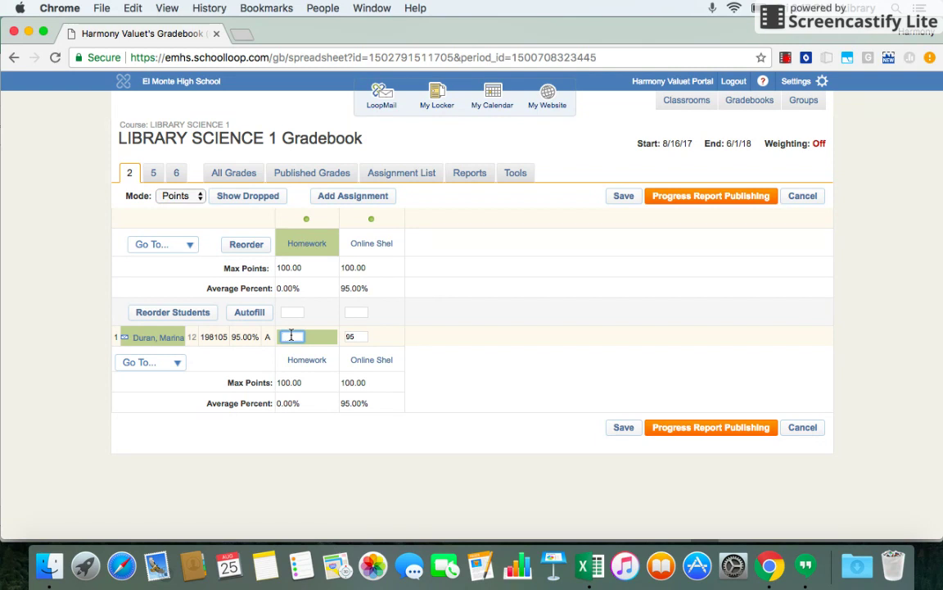
{"action": "type", "text": "75"}
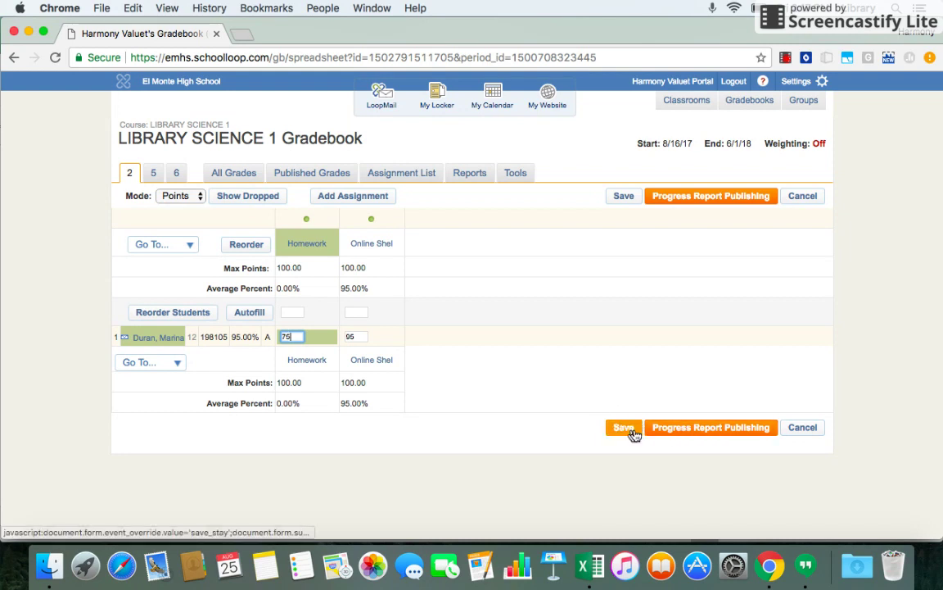
{"action": "left_click", "coordinate": [633, 434]}
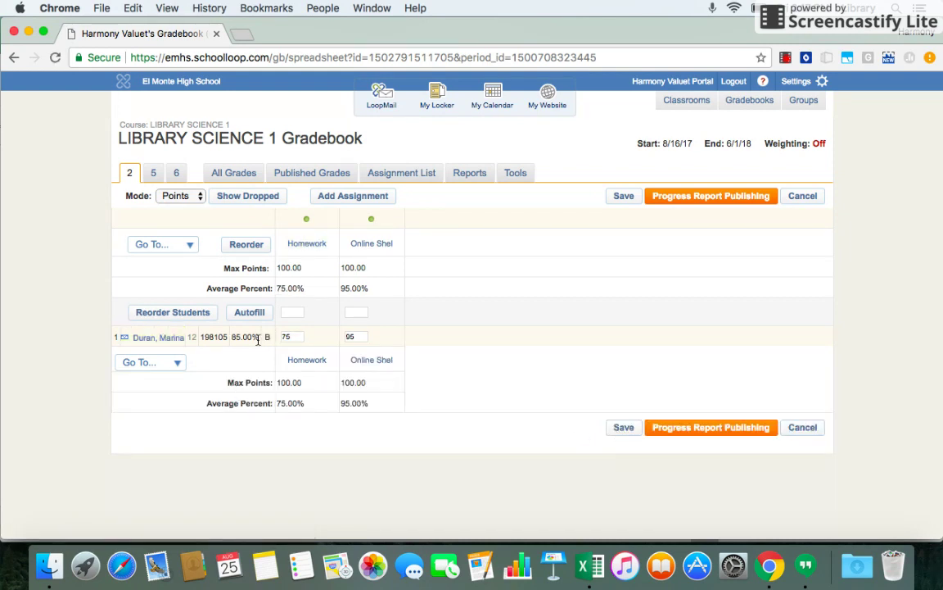